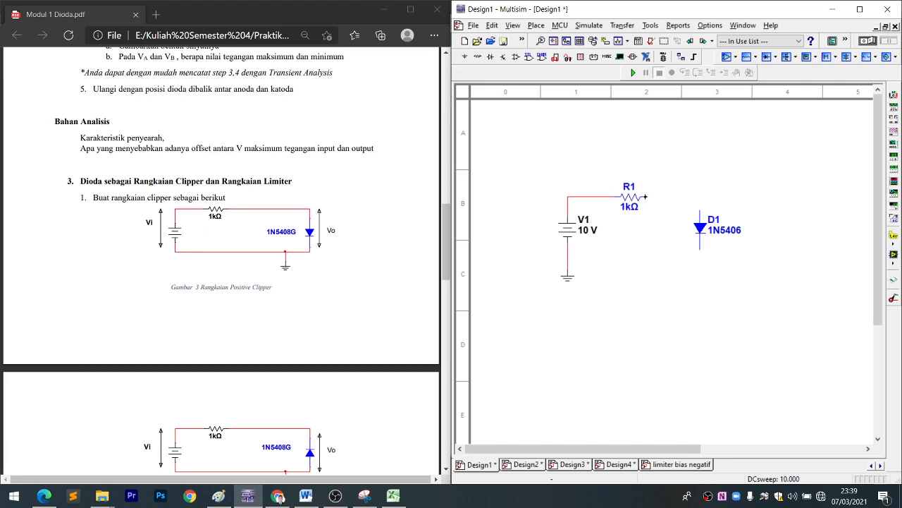
# Wire R1's free end to the anode of diode D1, and D1's cathode to the wire between V1 and ground
pyautogui.click(700, 212)
pyautogui.click(700, 250)
pyautogui.click(567, 256)
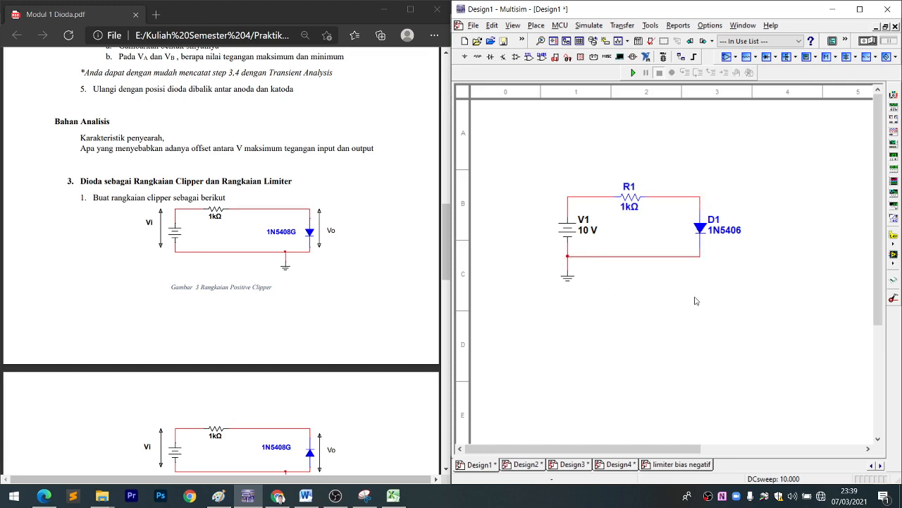
# Read tasks 2 and 3 under the clipper circuits in the lab module for the required Vi/Vo plot and input range
pyautogui.scroll(-2, 169, 228)
pyautogui.scroll(-10, 169, 228)
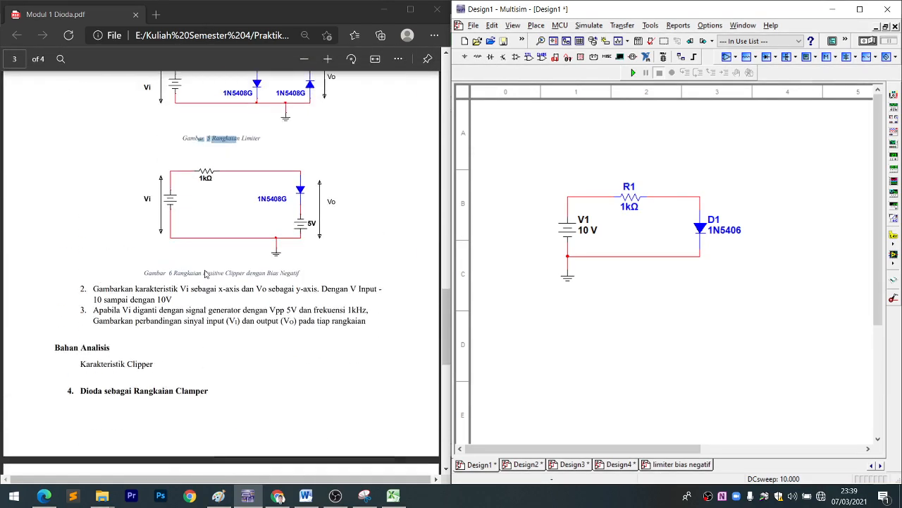
pyautogui.moveTo(94, 319); pyautogui.dragTo(189, 318)
pyautogui.click(191, 319)
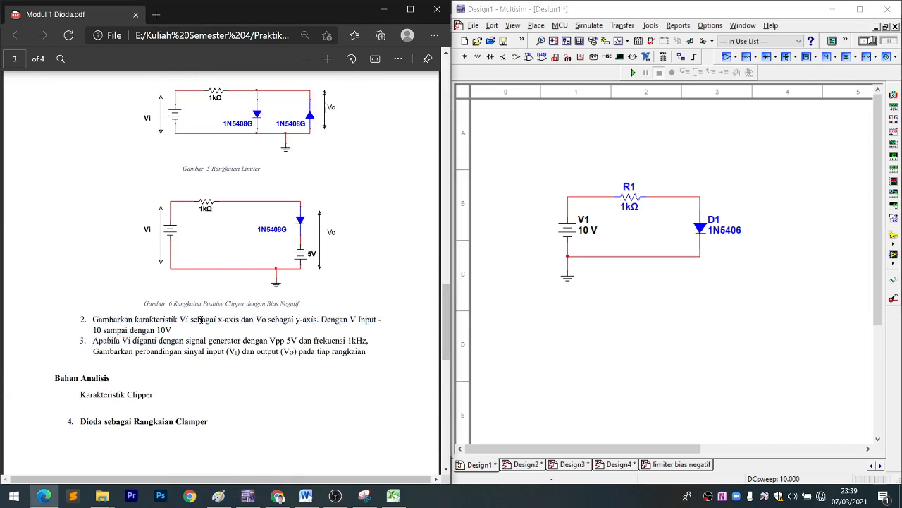
pyautogui.moveTo(262, 320); pyautogui.dragTo(301, 322)
pyautogui.click(321, 322)
pyautogui.click(126, 327)
pyautogui.moveTo(94, 318); pyautogui.dragTo(120, 320)
pyautogui.click(227, 330)
pyautogui.moveTo(182, 318); pyautogui.dragTo(203, 321)
pyautogui.click(226, 323)
pyautogui.scroll(-1, 317, 311)
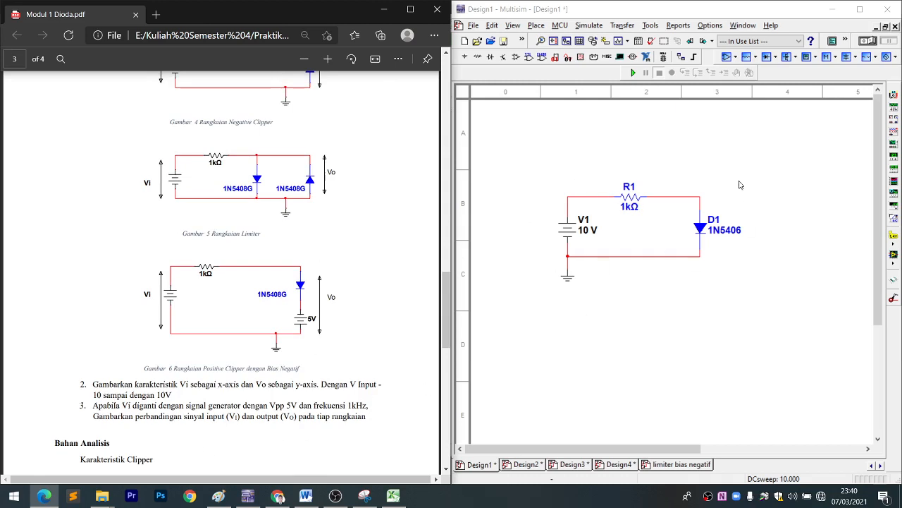
pyautogui.click(590, 26)
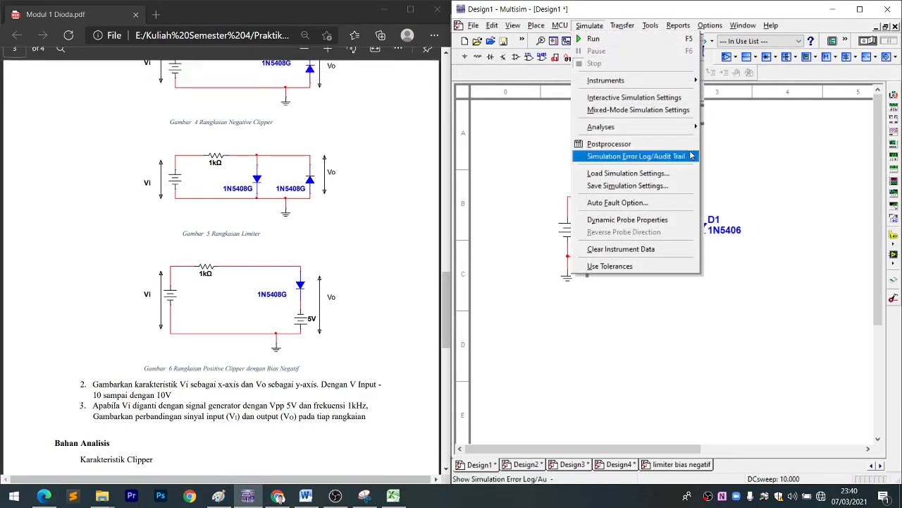
pyautogui.moveTo(691, 131)
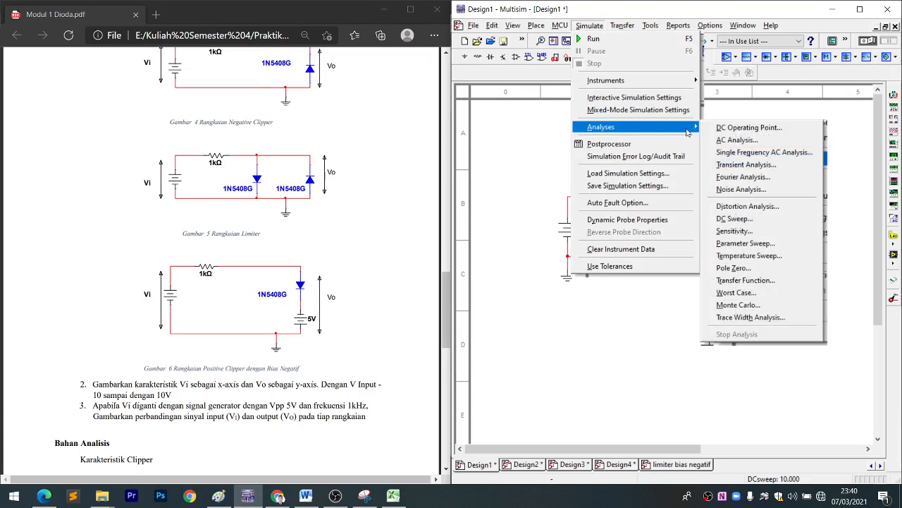
pyautogui.click(737, 218)
pyautogui.moveTo(665, 121); pyautogui.dragTo(688, 321)
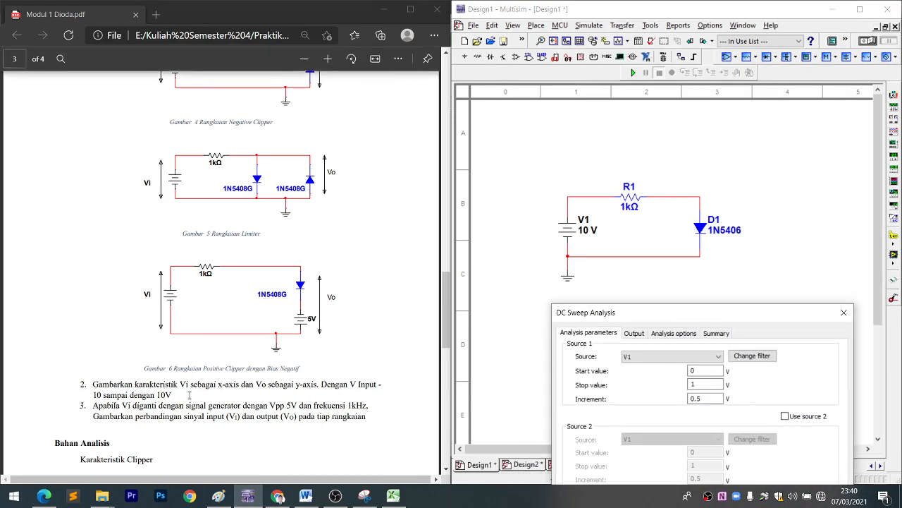
pyautogui.click(181, 385)
pyautogui.scroll(5, 181, 321)
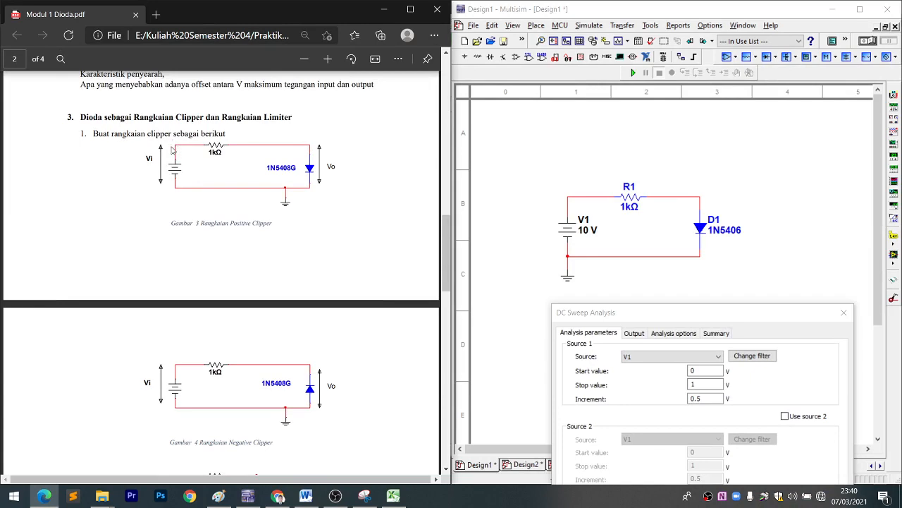
pyautogui.scroll(-10, 177, 150)
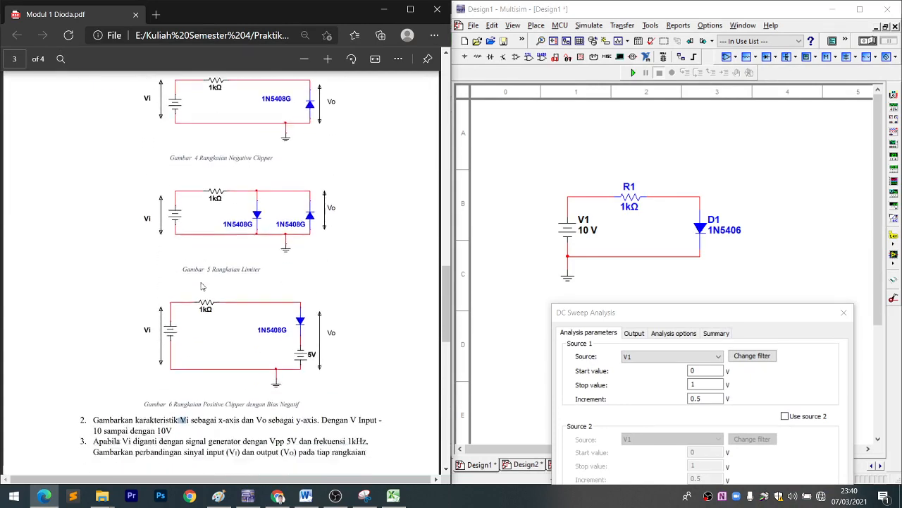
pyautogui.scroll(3, 219, 268)
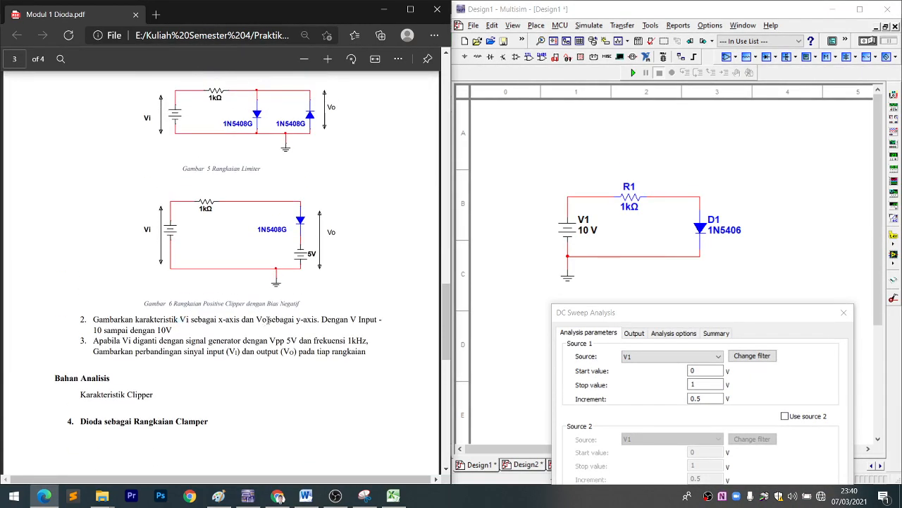
pyautogui.scroll(10, 308, 256)
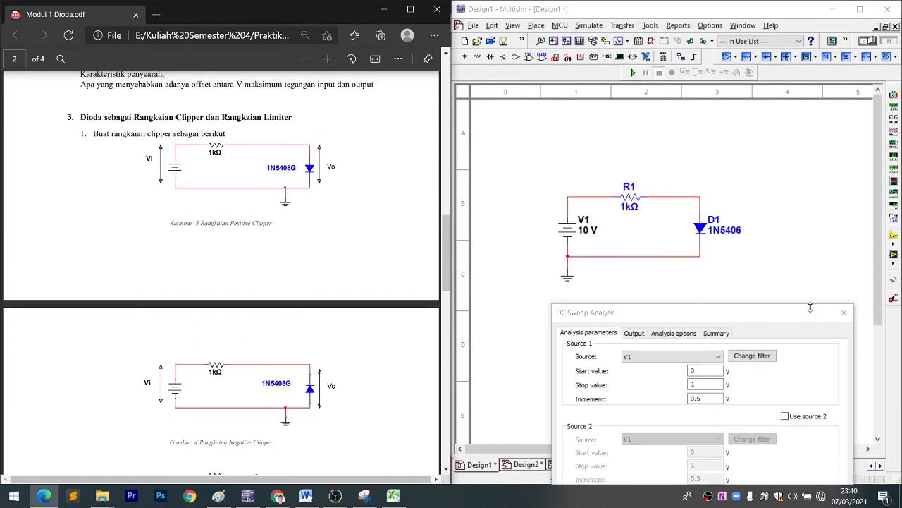
pyautogui.click(844, 312)
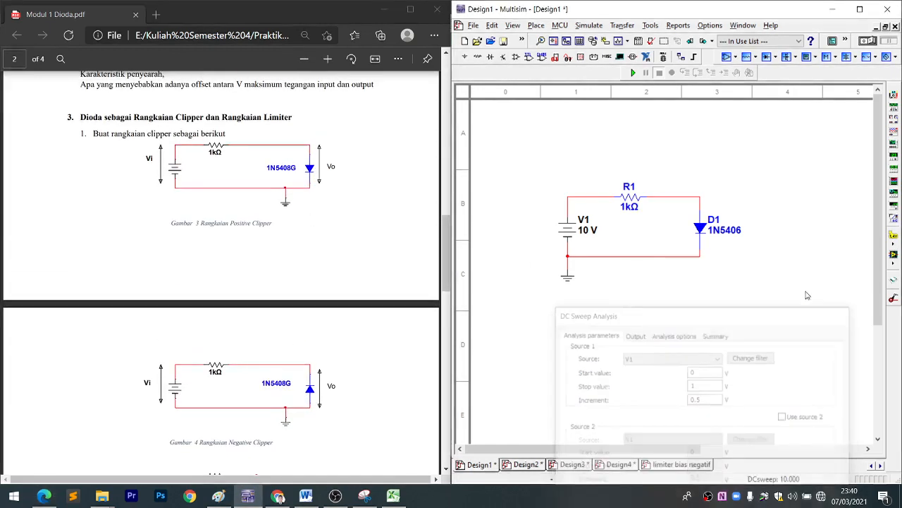
# Name the net between V1 and R1 "Vi", show its name, and place the label above the wire's corner at V1
pyautogui.click(578, 200)
pyautogui.rightClick(578, 200)
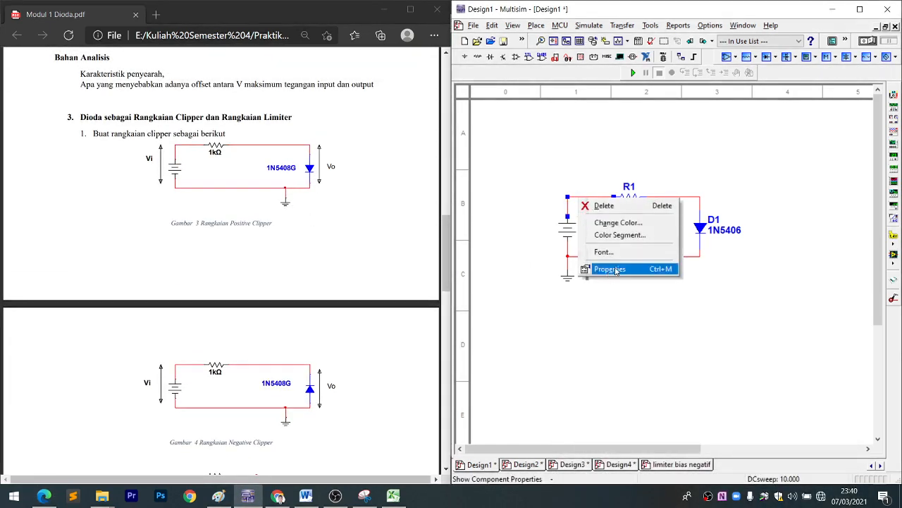
pyautogui.click(593, 270)
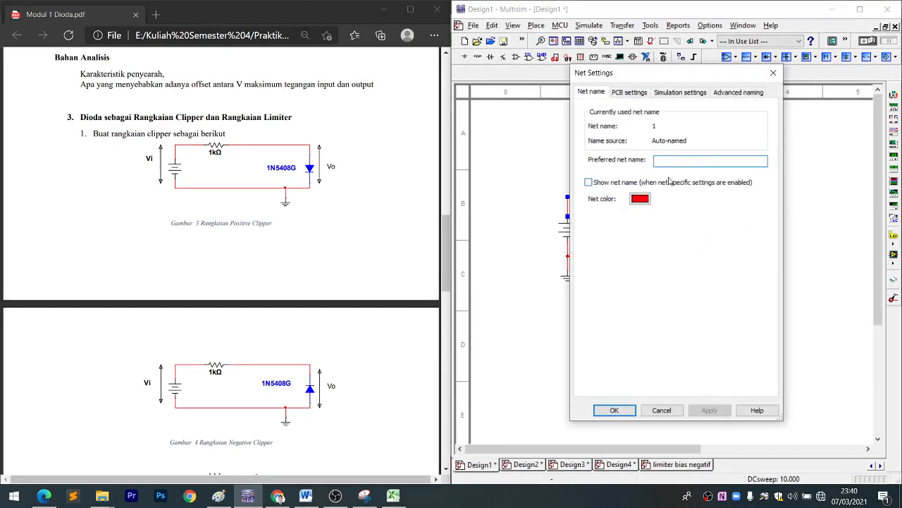
pyautogui.write('Vi')
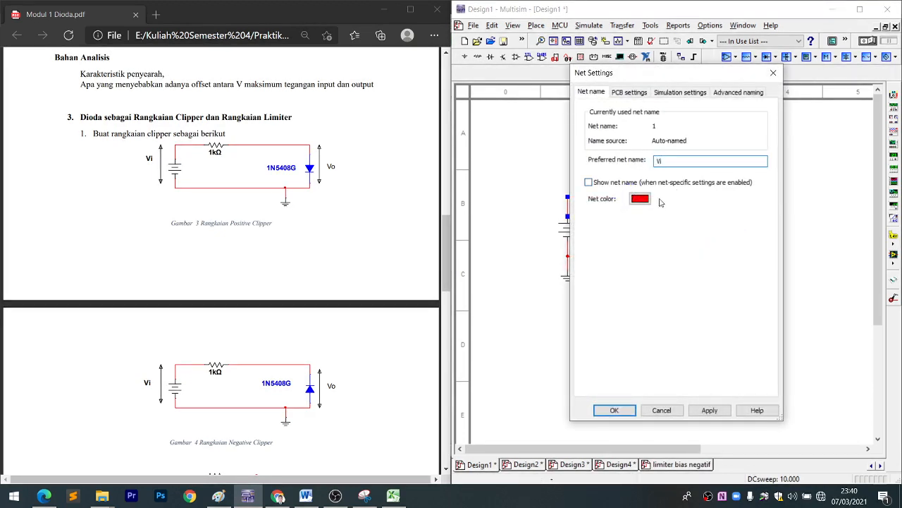
pyautogui.click(626, 183)
pyautogui.click(614, 409)
pyautogui.click(589, 190)
pyautogui.moveTo(586, 191); pyautogui.dragTo(562, 191)
# Name the net between R1 and D1 "Vo", show its name, and place the label above the wire's corner at D1
pyautogui.rightClick(680, 202)
pyautogui.click(694, 264)
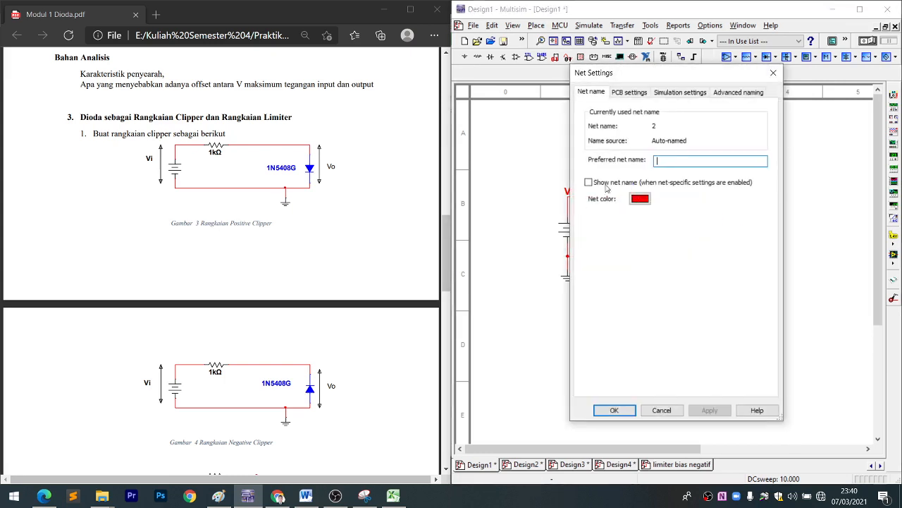
pyautogui.write('Vo')
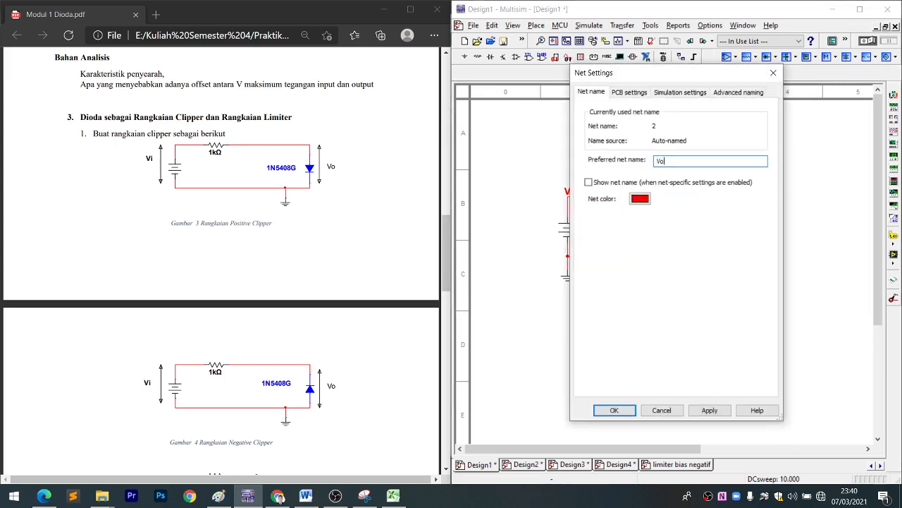
pyautogui.press('Return')
pyautogui.rightClick(679, 200)
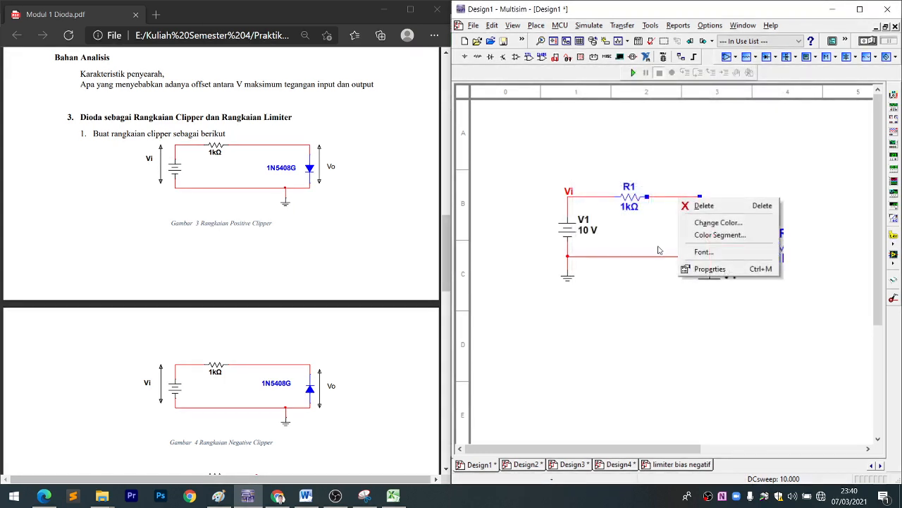
pyautogui.click(705, 268)
pyautogui.click(592, 183)
pyautogui.click(614, 410)
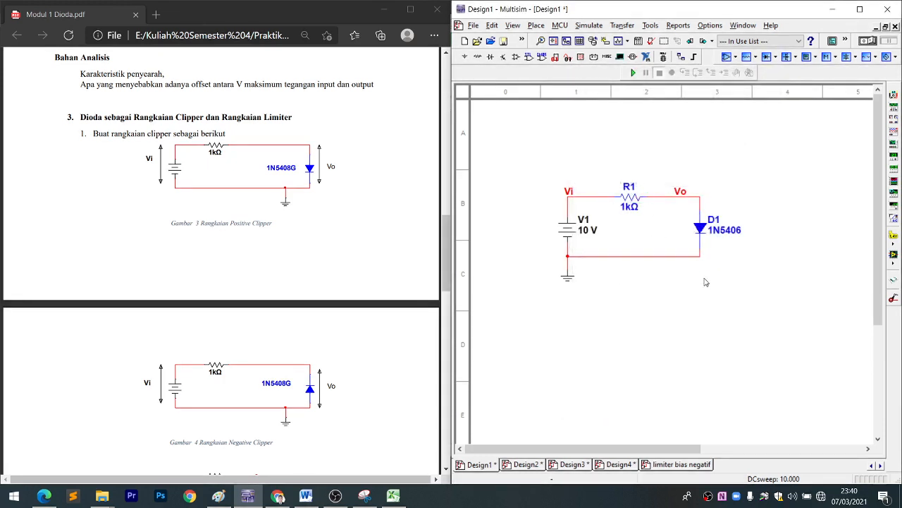
pyautogui.moveTo(681, 191); pyautogui.dragTo(696, 192)
pyautogui.click(764, 202)
# Set up a DC Sweep analysis of source V1 from -10 V to 10 V with a 0.1 V increment
pyautogui.click(596, 26)
pyautogui.moveTo(670, 127)
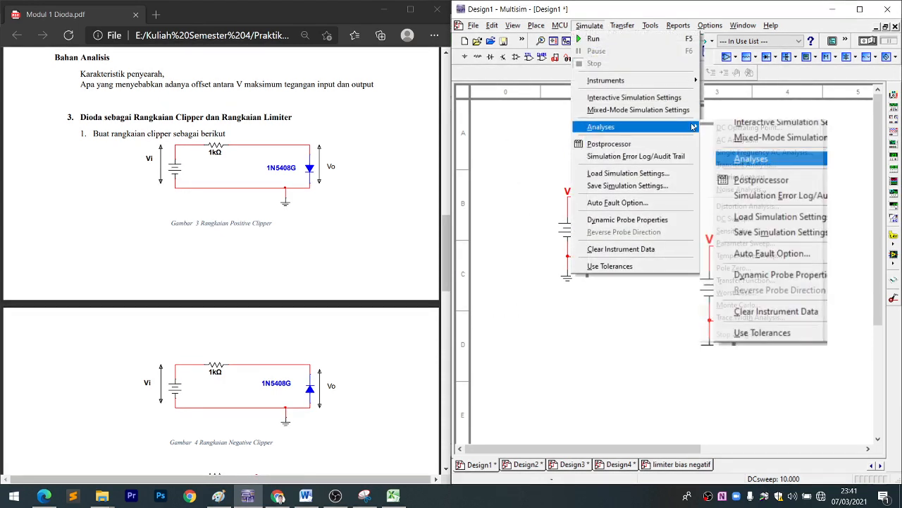
pyautogui.click(734, 219)
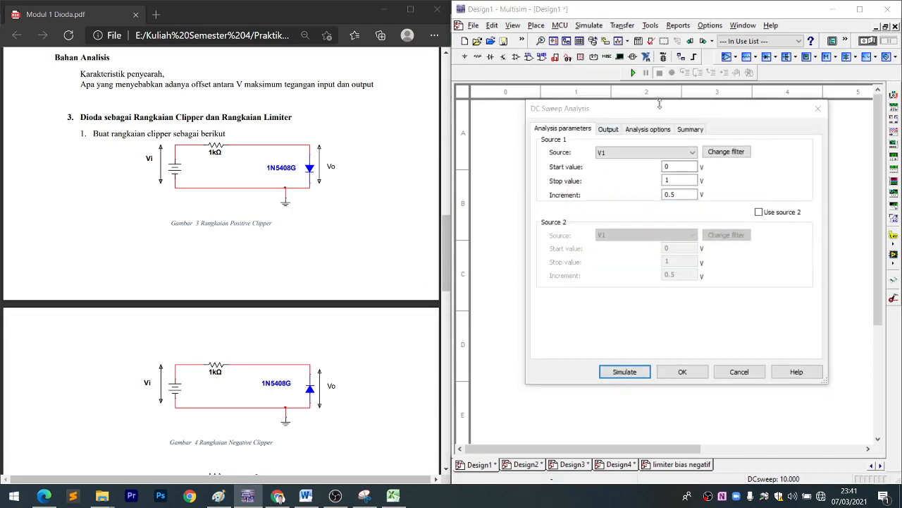
pyautogui.moveTo(649, 113); pyautogui.dragTo(663, 136)
pyautogui.scroll(-10, 201, 251)
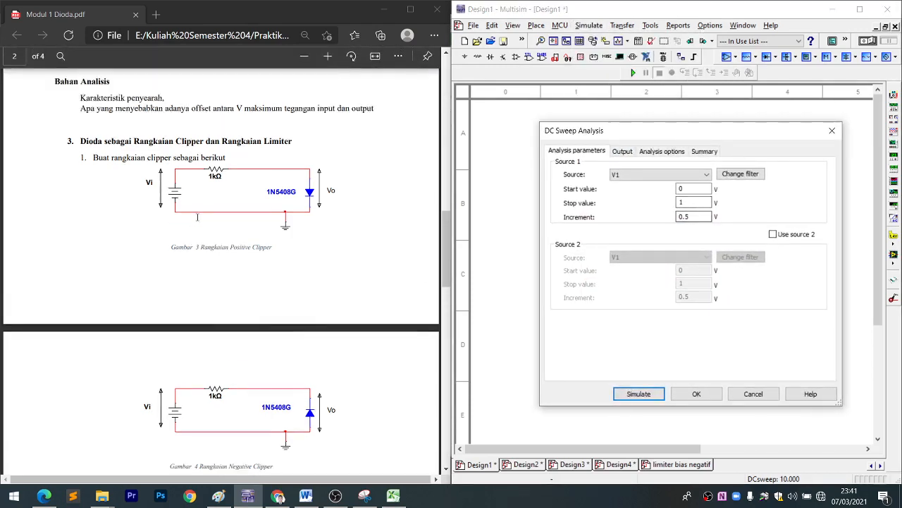
pyautogui.scroll(4, 187, 287)
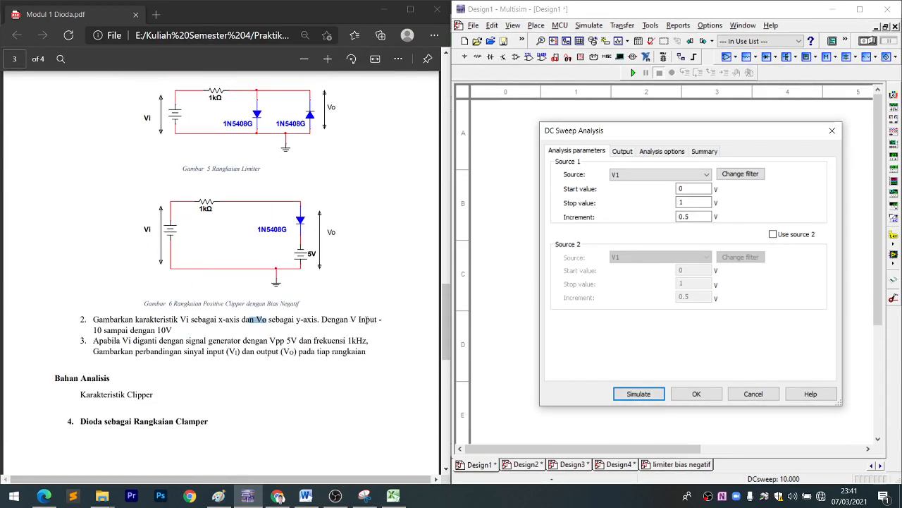
pyautogui.doubleClick(369, 320)
pyautogui.click(94, 329)
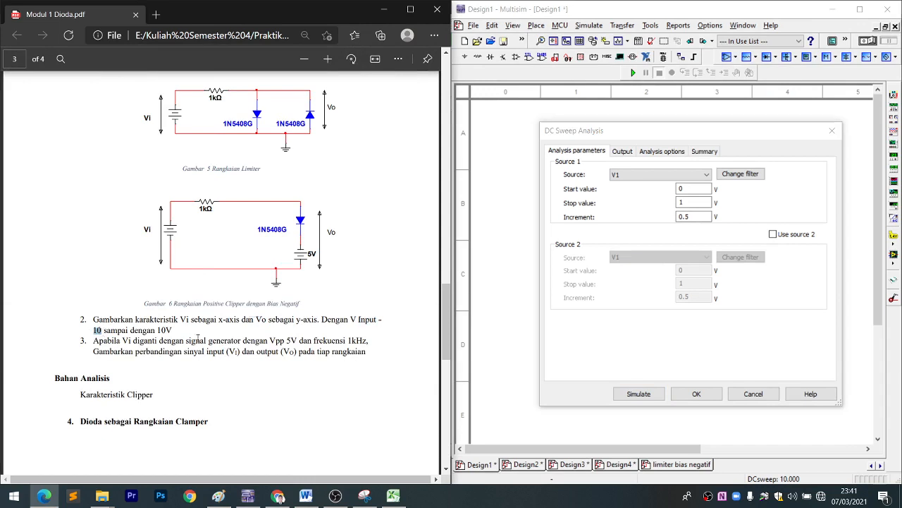
pyautogui.click(692, 187)
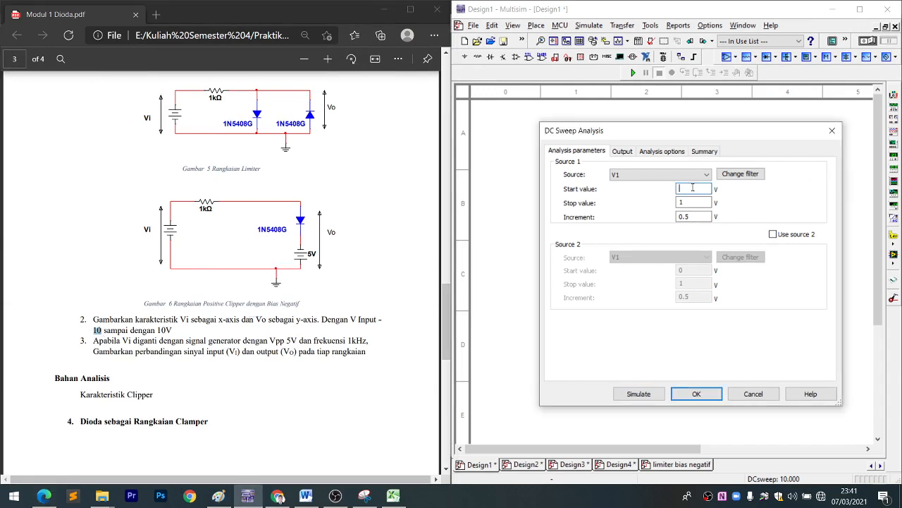
pyautogui.click(692, 201)
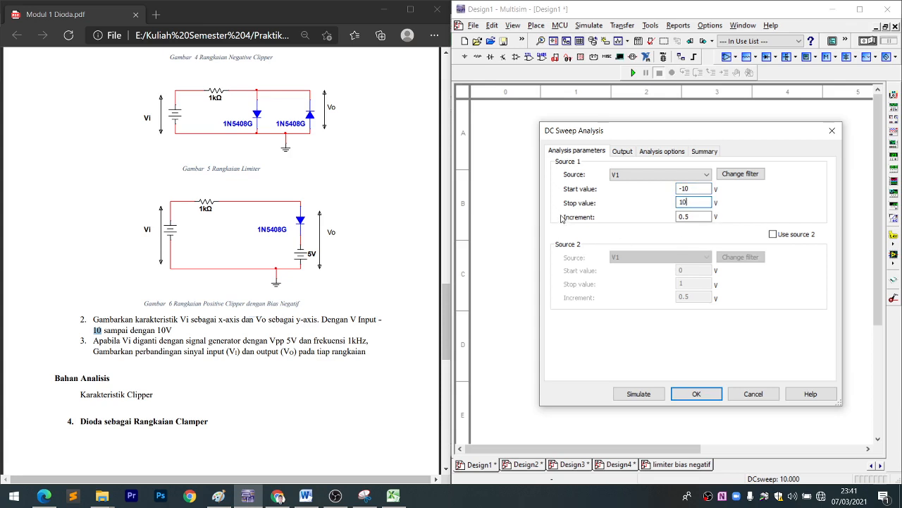
pyautogui.click(695, 217)
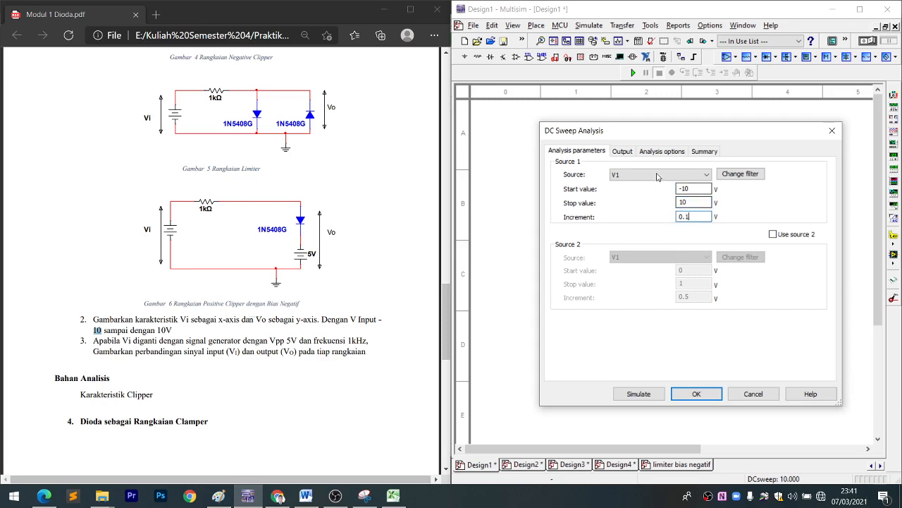
# Add V(vi) and V(vo) as the output variables of the DC sweep and run the simulation
pyautogui.click(622, 151)
pyautogui.moveTo(636, 134)
pyautogui.mouseDown()
pyautogui.moveTo(597, 147)
pyautogui.moveTo(596, 251)
pyautogui.moveTo(649, 267)
pyautogui.moveTo(687, 176)
pyautogui.moveTo(669, 159)
pyautogui.moveTo(655, 209)
pyautogui.mouseUp()
pyautogui.click(210, 321)
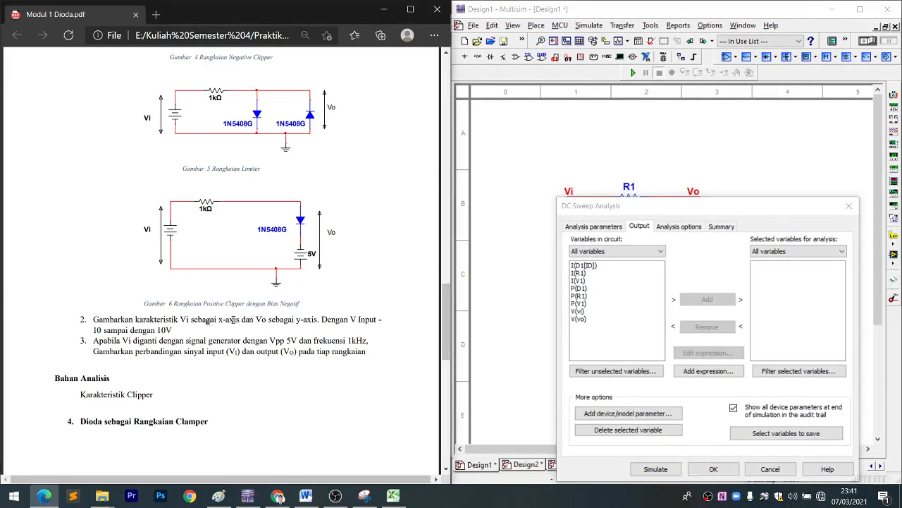
pyautogui.moveTo(179, 320); pyautogui.dragTo(276, 320)
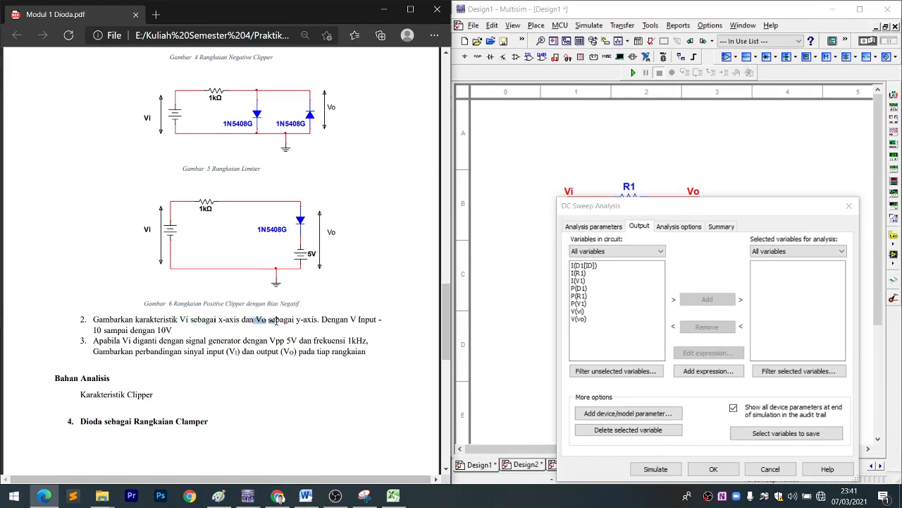
pyautogui.click(327, 339)
pyautogui.moveTo(657, 209); pyautogui.dragTo(556, 150)
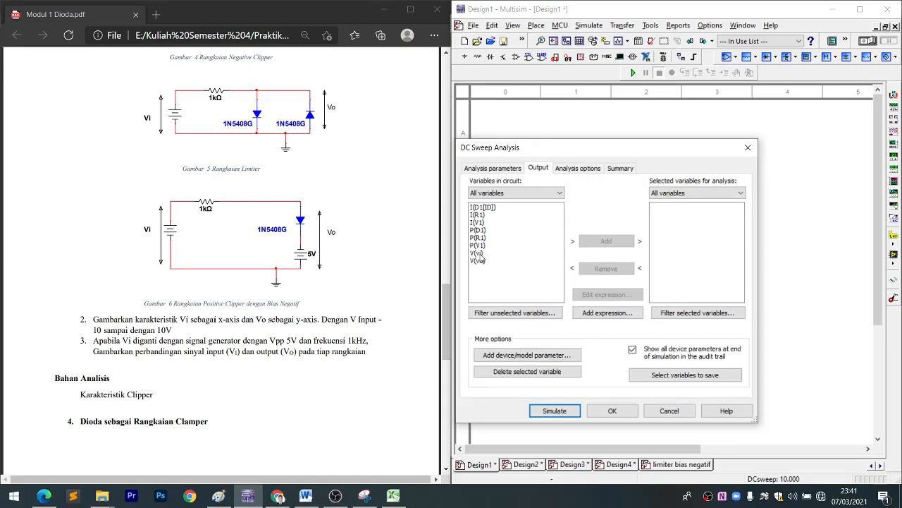
pyautogui.moveTo(548, 156); pyautogui.dragTo(503, 220)
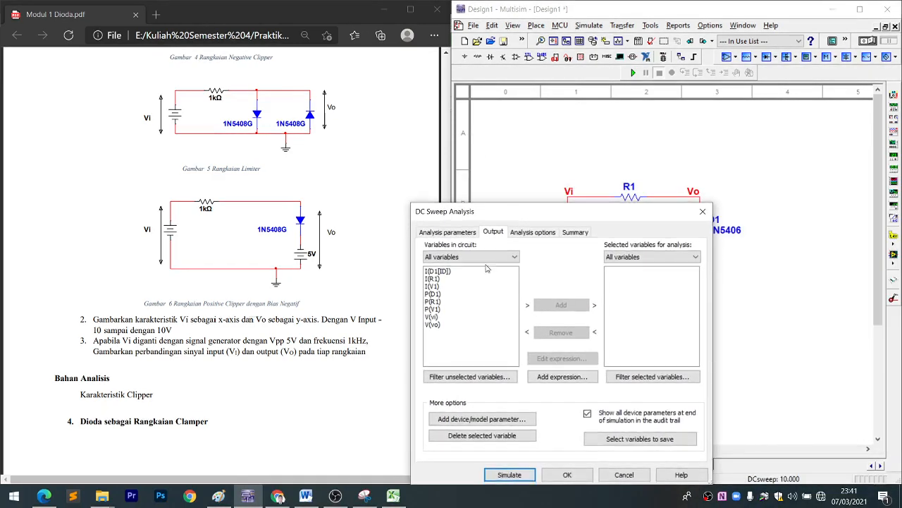
pyautogui.click(431, 318)
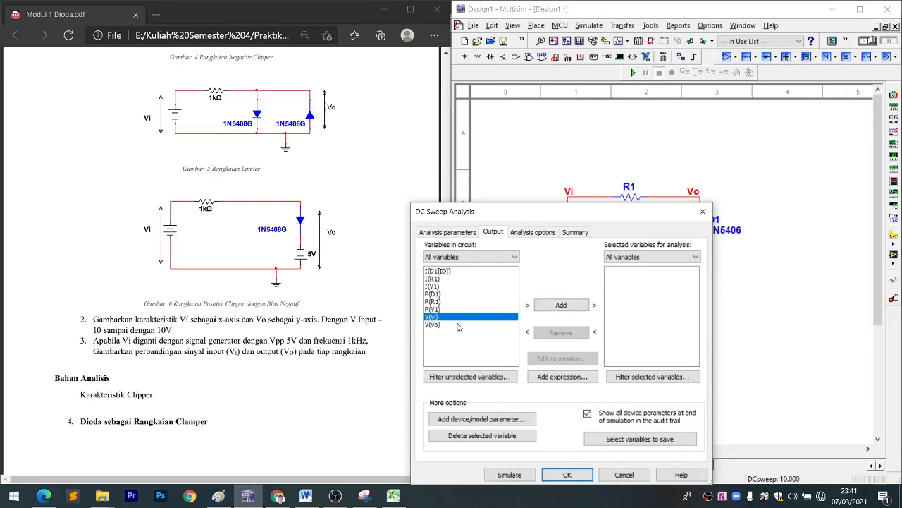
pyautogui.click(565, 312)
pyautogui.click(480, 316)
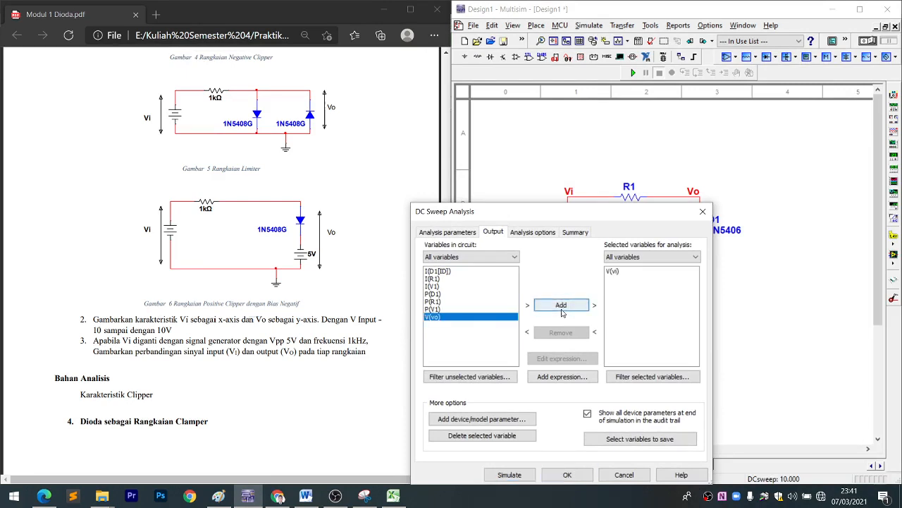
pyautogui.click(562, 308)
pyautogui.moveTo(608, 218); pyautogui.dragTo(699, 105)
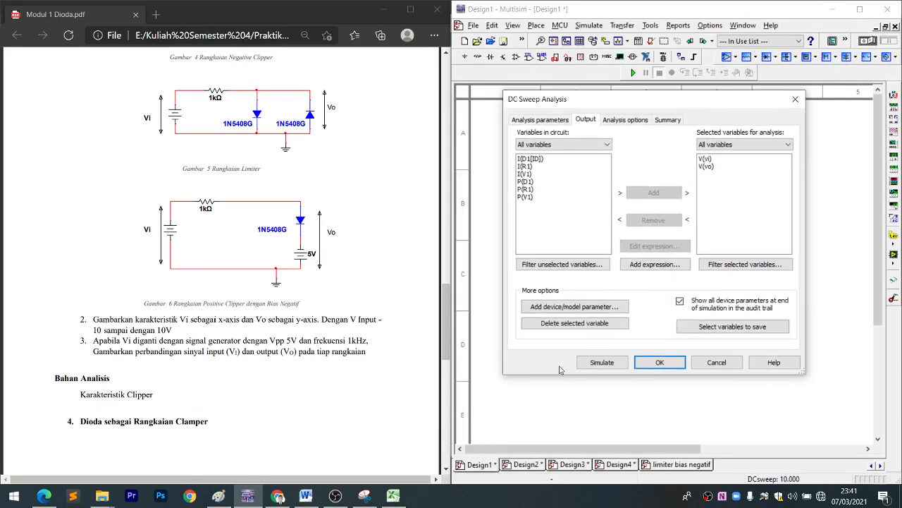
pyautogui.click(613, 363)
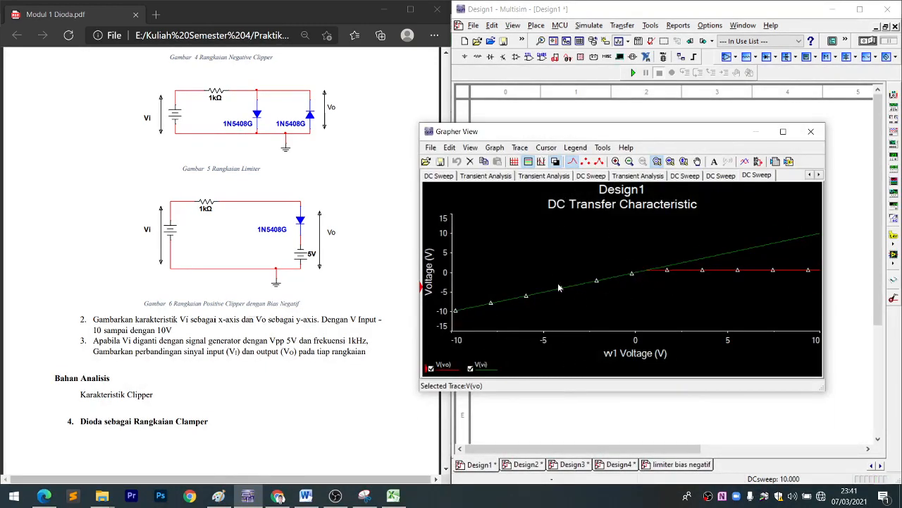
# Move the graph window clear of the lab module and read the module's instruction on the Vi and Vo axes and input range
pyautogui.moveTo(584, 134); pyautogui.dragTo(630, 112)
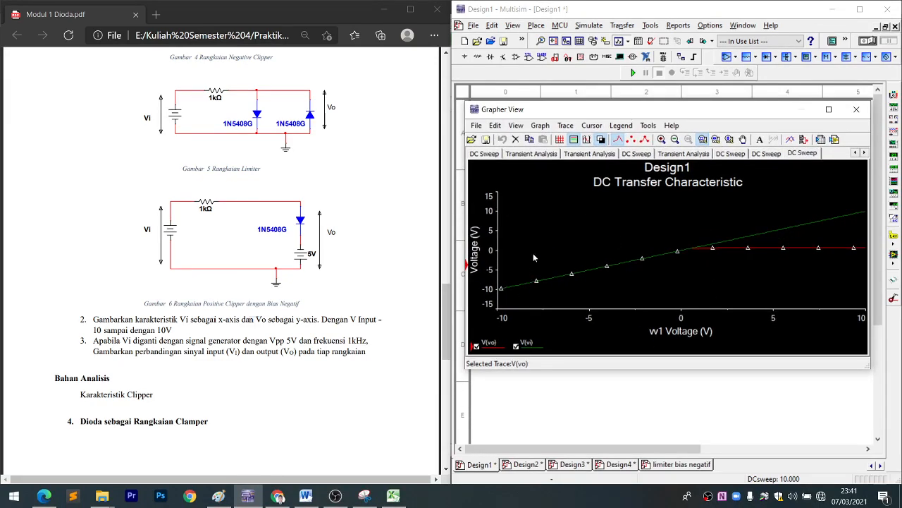
pyautogui.moveTo(181, 339); pyautogui.dragTo(140, 332)
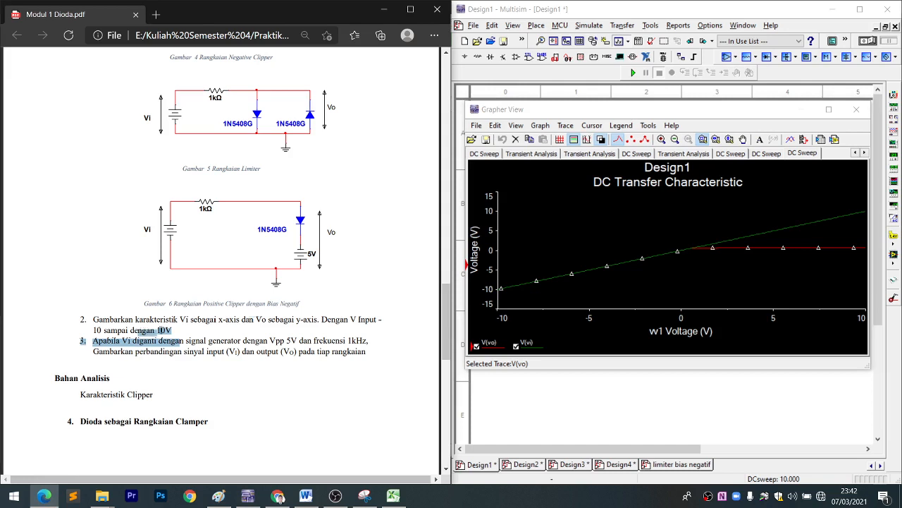
pyautogui.click(175, 328)
pyautogui.click(185, 330)
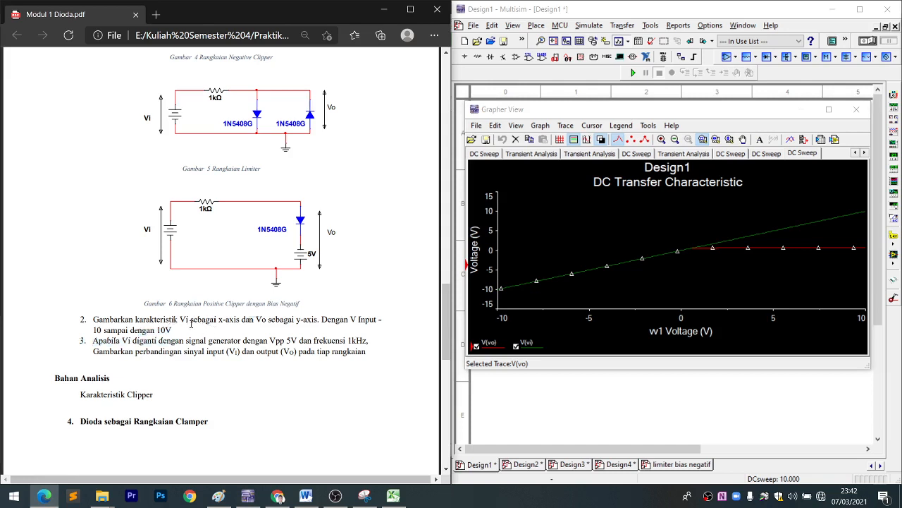
pyautogui.moveTo(181, 319); pyautogui.dragTo(304, 320)
pyautogui.click(348, 321)
# Start saving the DC sweep graph as a new file named "desin 1" in the Modul1 folder
pyautogui.click(477, 125)
pyautogui.click(476, 126)
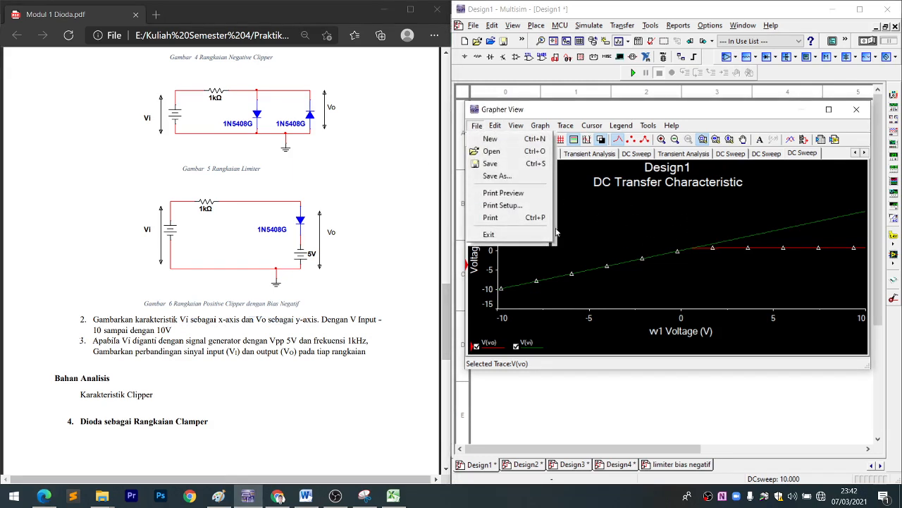
pyautogui.click(478, 126)
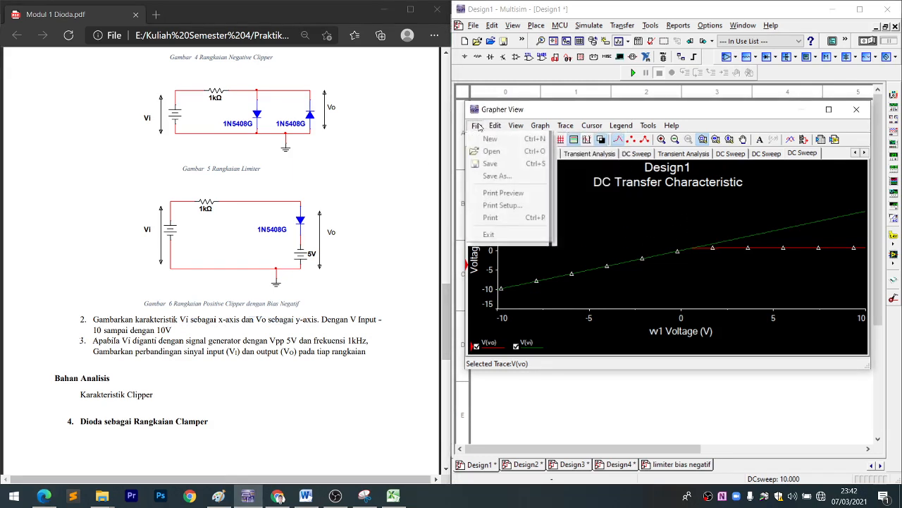
pyautogui.click(476, 125)
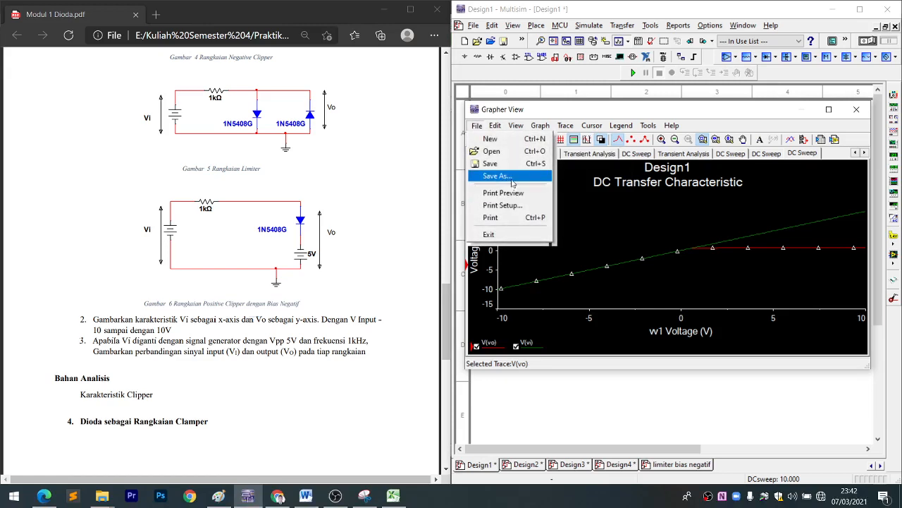
pyautogui.click(514, 175)
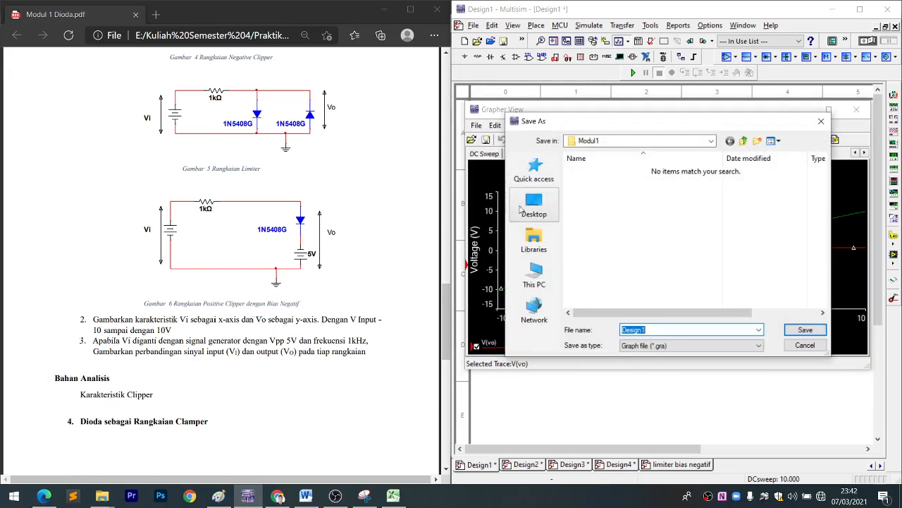
pyautogui.click(669, 331)
pyautogui.press('BackSpace')
pyautogui.press('BackSpace')
pyautogui.press('BackSpace')
pyautogui.press('BackSpace')
pyautogui.press('BackSpace')
pyautogui.press('BackSpace')
pyautogui.press('BackSpace')
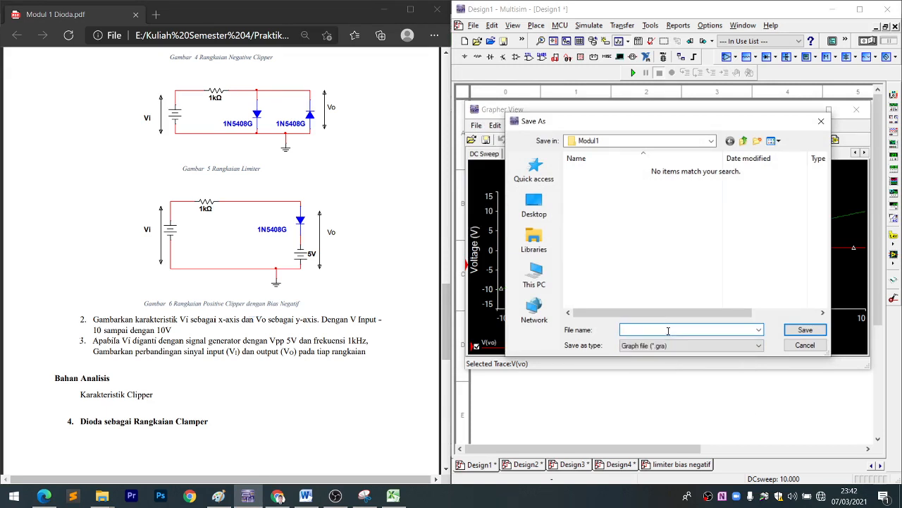
pyautogui.write('desin 1')
# Set the graph's file type to CSV file for MS Excel (*.csv) and save it
pyautogui.click(701, 346)
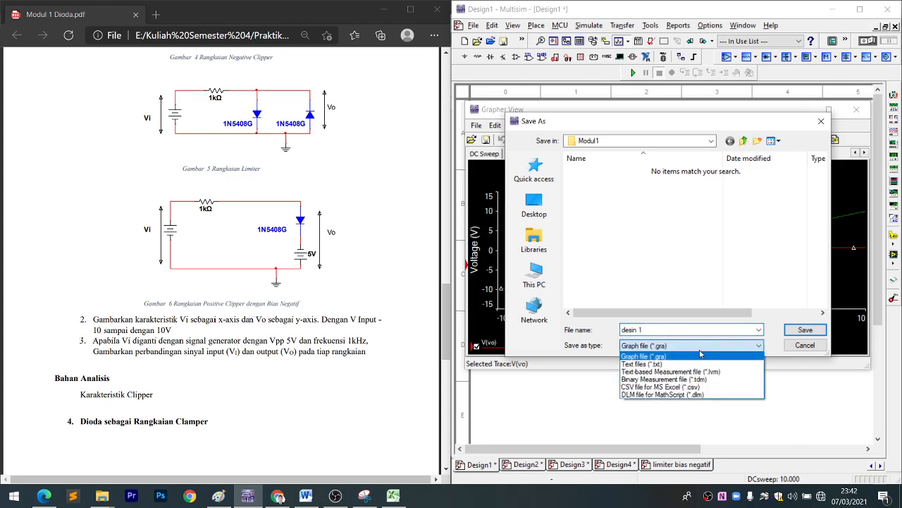
pyautogui.click(638, 387)
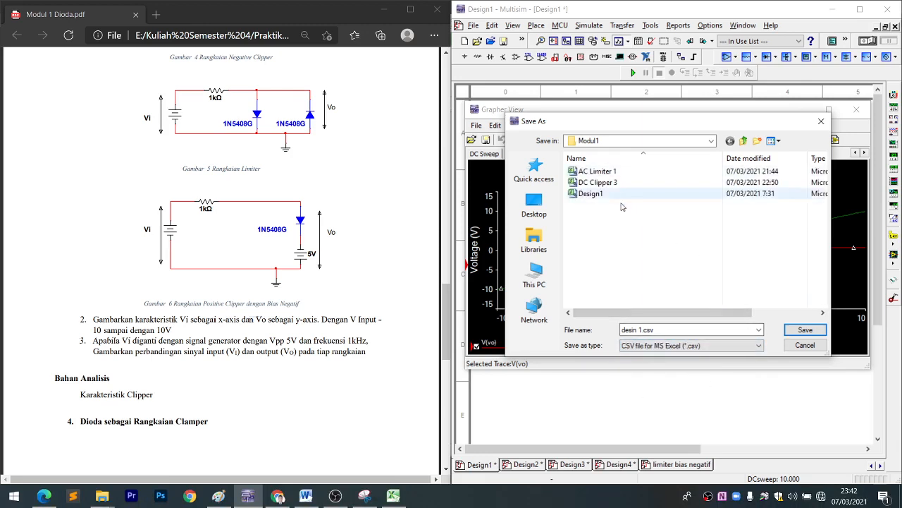
pyautogui.click(802, 334)
pyautogui.click(624, 305)
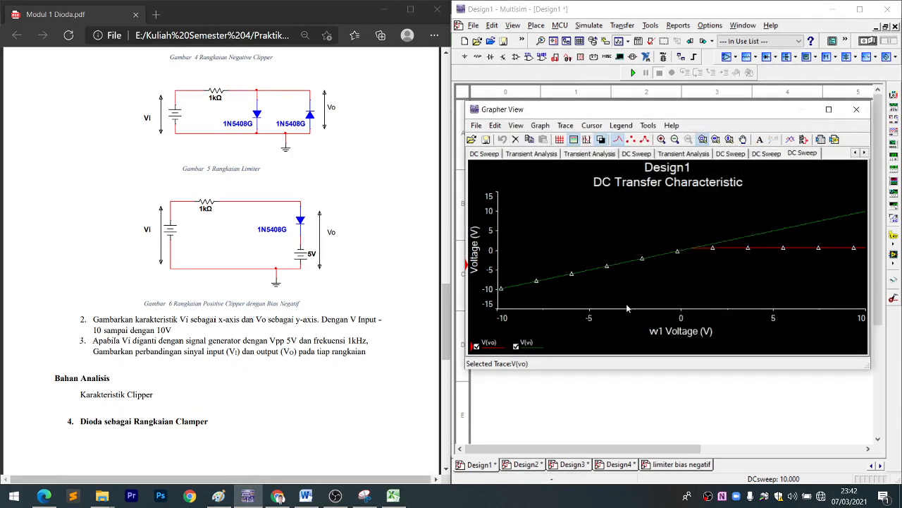
# Switch to the Modul1 folder in File Explorer, locate the exported desin 1 file, and widen the file type column
pyautogui.click(102, 497)
pyautogui.click(63, 441)
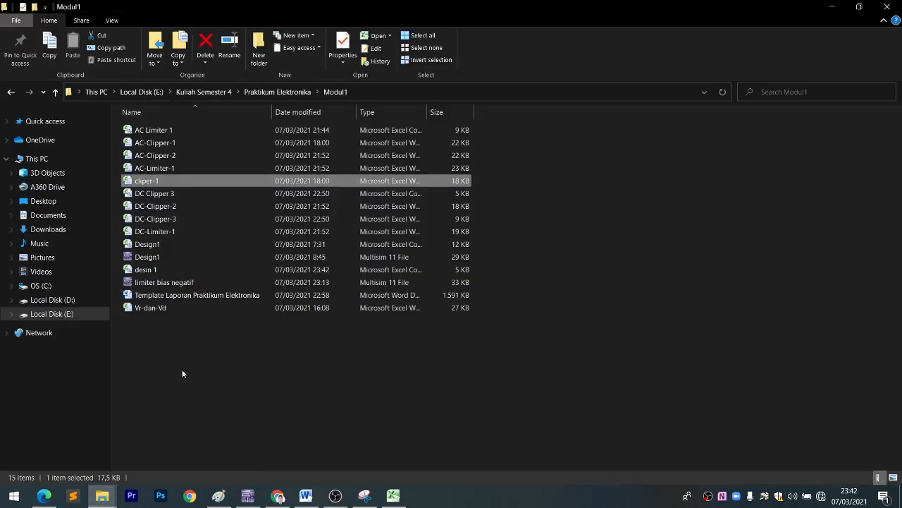
pyautogui.click(162, 269)
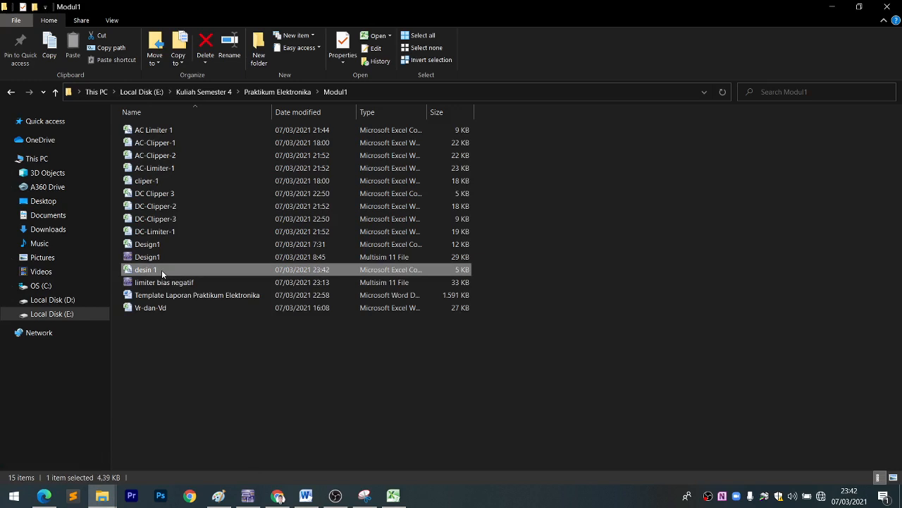
pyautogui.moveTo(426, 108); pyautogui.dragTo(487, 118)
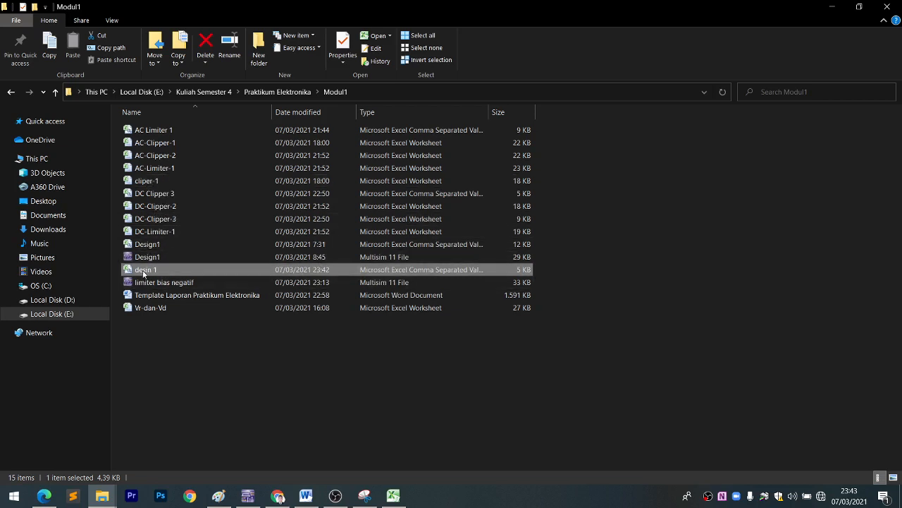
# Reopen the cliper-1 workbook in Excel, discarding any unsaved changes, and maximize its window
pyautogui.doubleClick(161, 180)
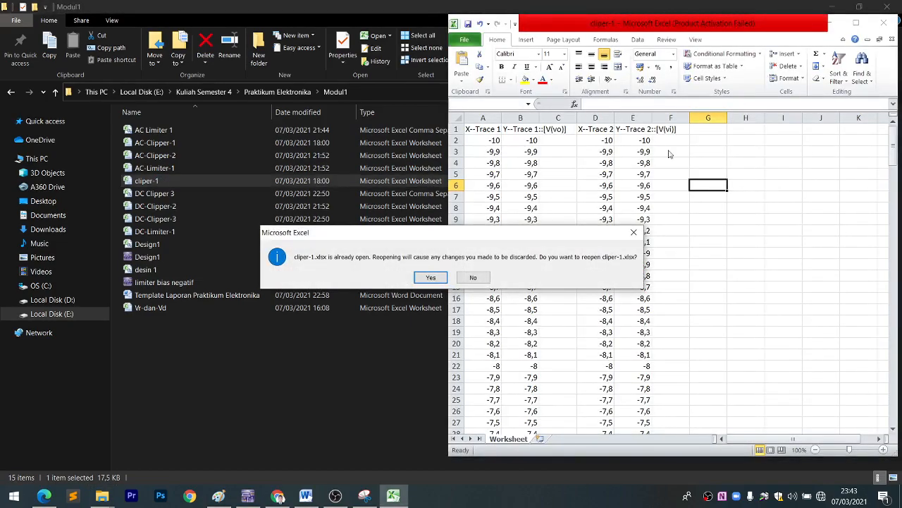
pyautogui.click(431, 277)
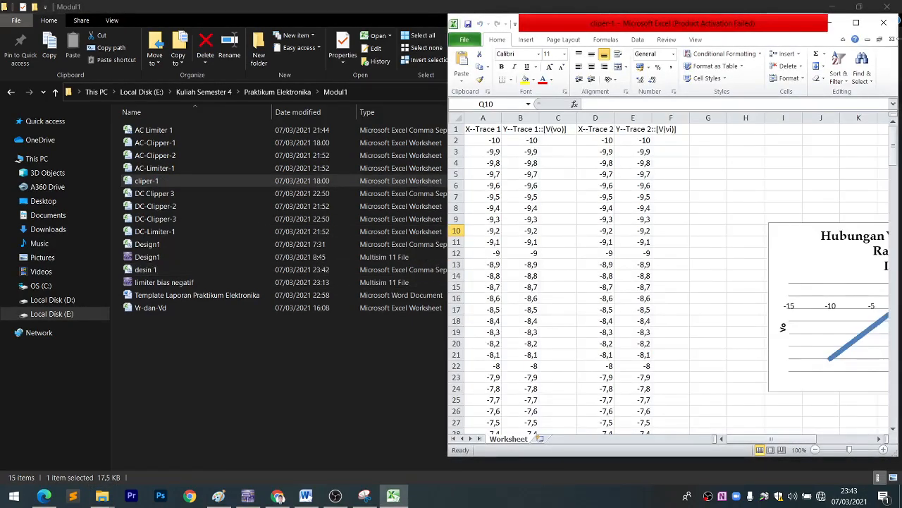
pyautogui.click(856, 23)
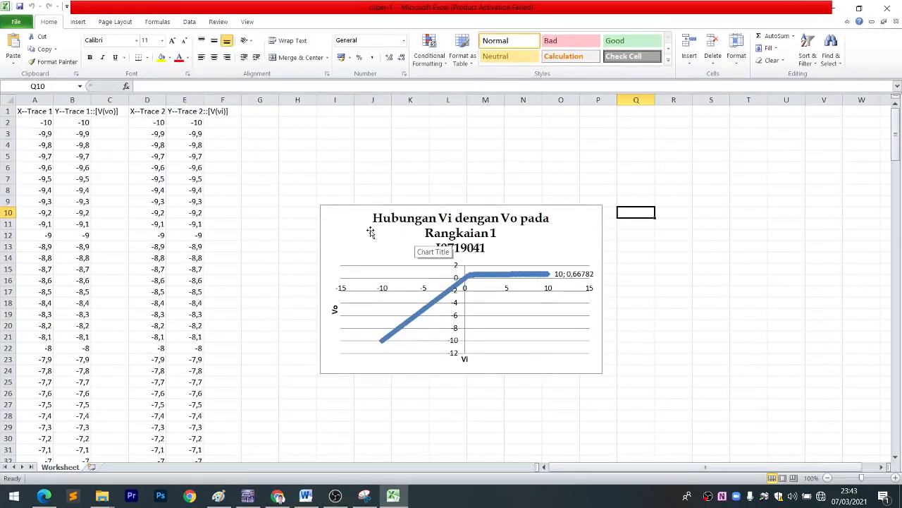
# Delete the existing Vi–Vo chart and widen the V(vo) and V(vi) columns, B and E, to fit their headings
pyautogui.click(337, 225)
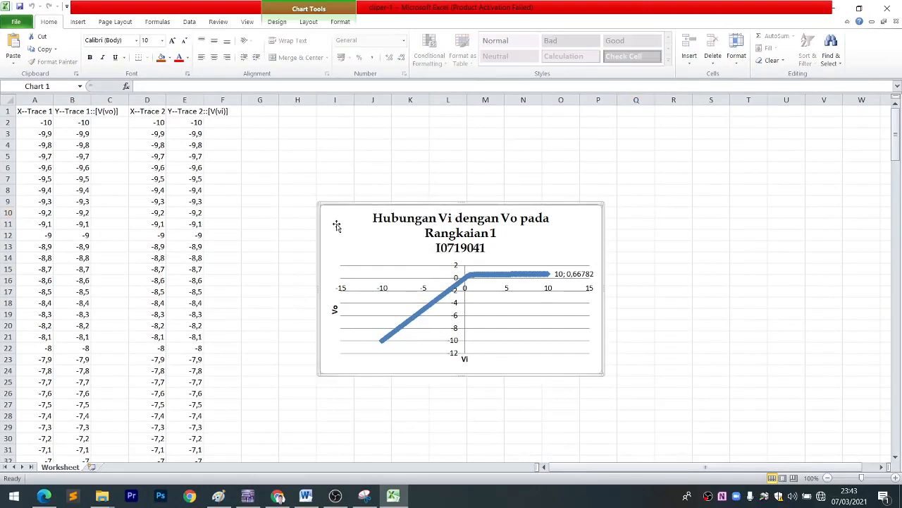
pyautogui.press('Delete')
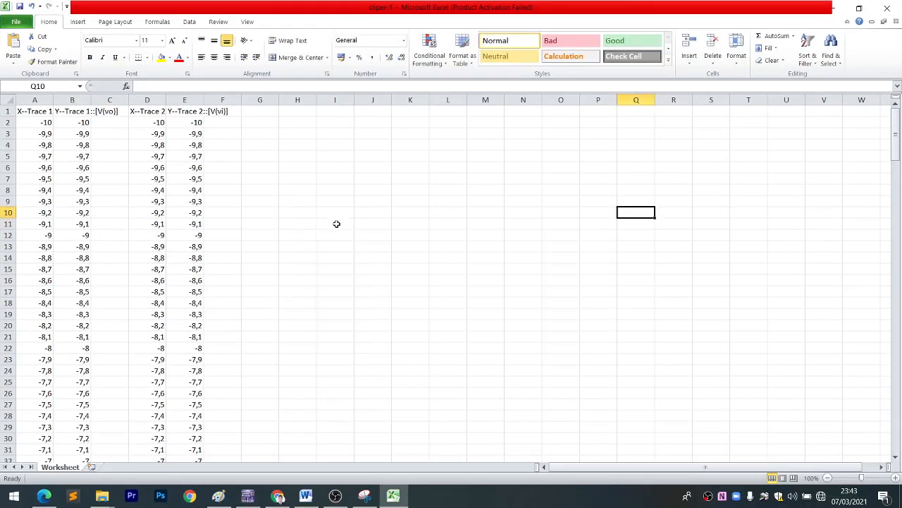
pyautogui.moveTo(130, 100)
pyautogui.mouseDown()
pyautogui.moveTo(141, 99)
pyautogui.moveTo(103, 101)
pyautogui.moveTo(123, 101)
pyautogui.mouseUp()
pyautogui.click(248, 106)
pyautogui.moveTo(247, 100); pyautogui.dragTo(286, 101)
# Insert an empty scatter chart with straight lines and markers and place it beside the data, across columns J to Q
pyautogui.click(338, 114)
pyautogui.click(425, 163)
pyautogui.moveTo(425, 163); pyautogui.dragTo(423, 156)
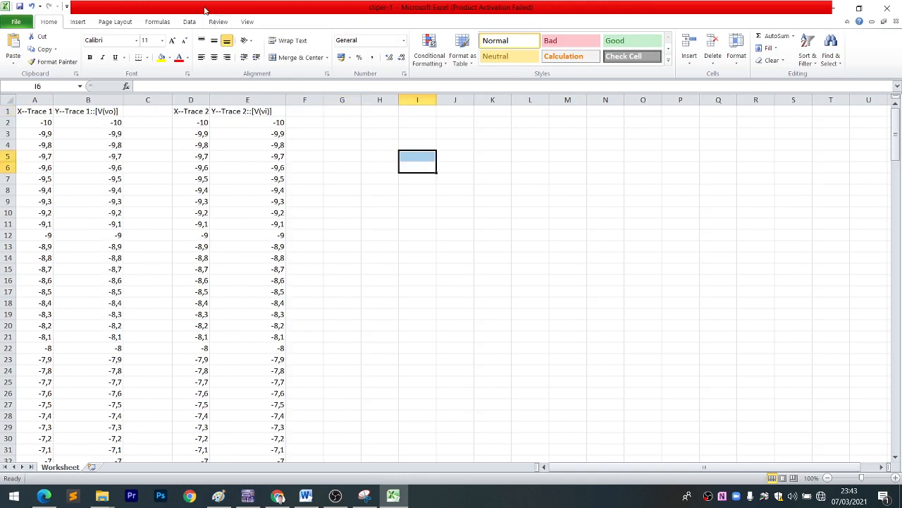
pyautogui.click(80, 22)
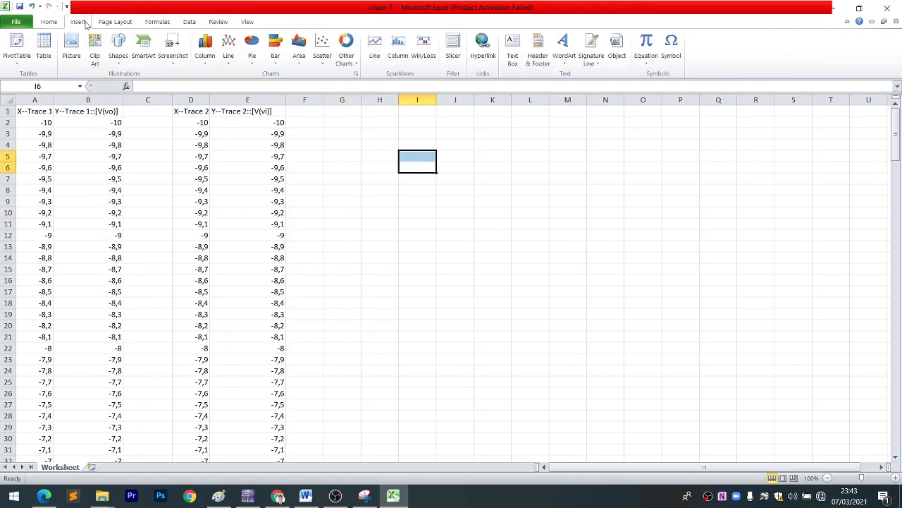
pyautogui.click(322, 56)
pyautogui.click(357, 97)
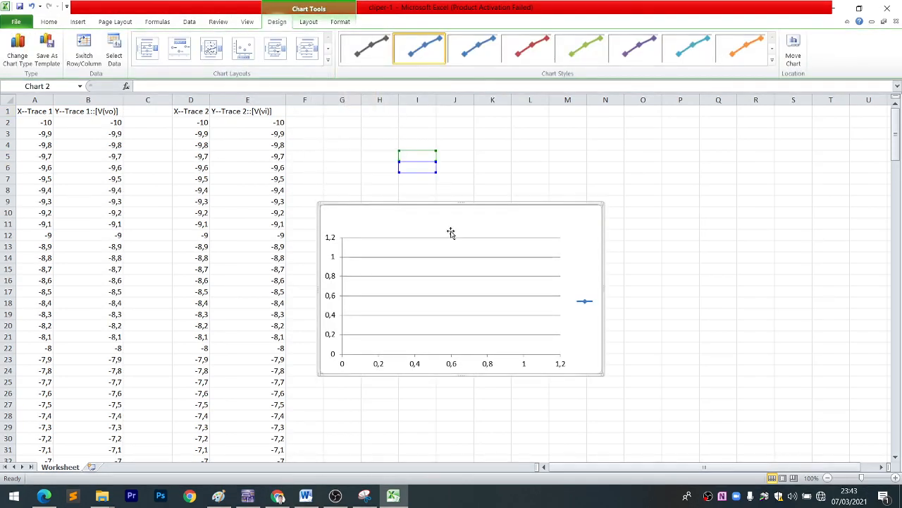
pyautogui.moveTo(411, 216); pyautogui.dragTo(527, 139)
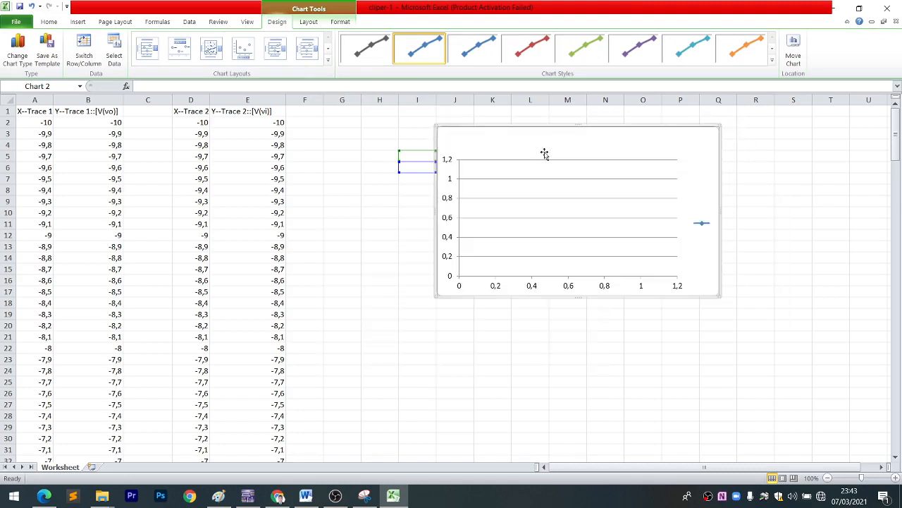
# Add a new series to the scatter chart and, following the lab module, set its X values to the V(vi) data in E2:E202
pyautogui.rightClick(498, 141)
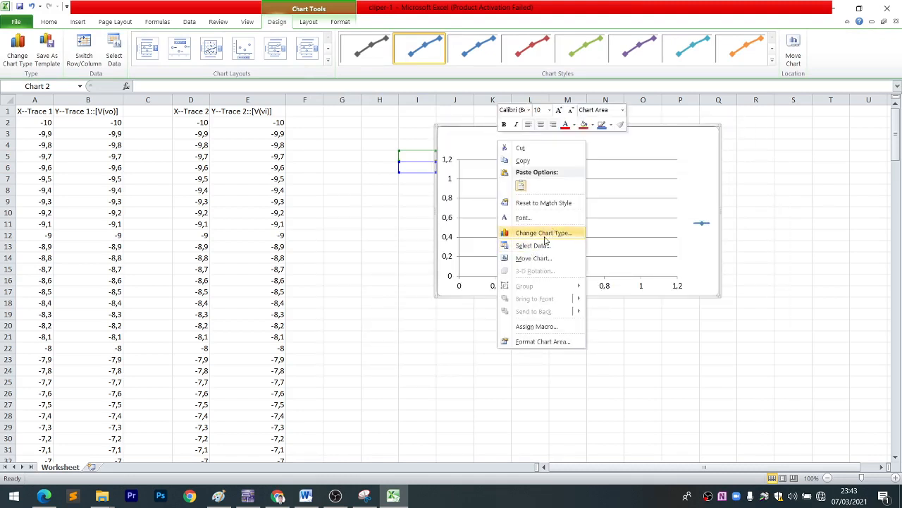
pyautogui.click(530, 245)
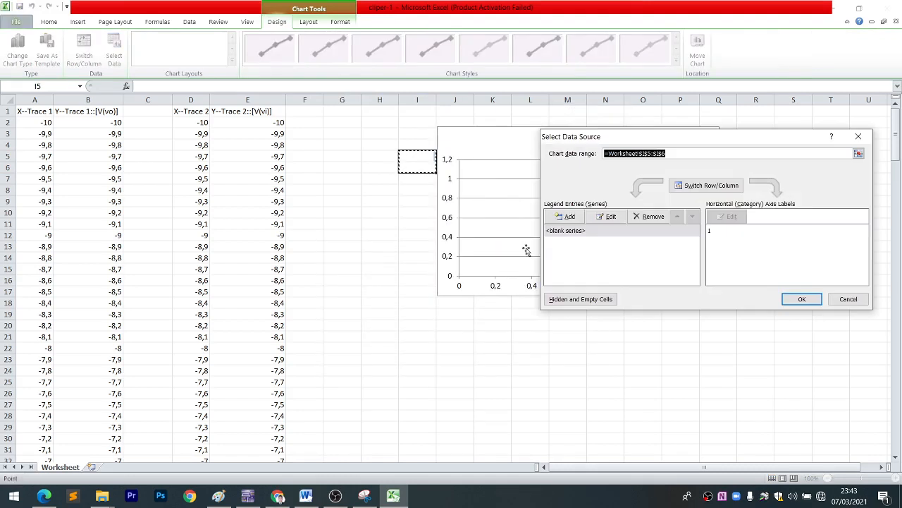
pyautogui.click(566, 219)
pyautogui.click(634, 222)
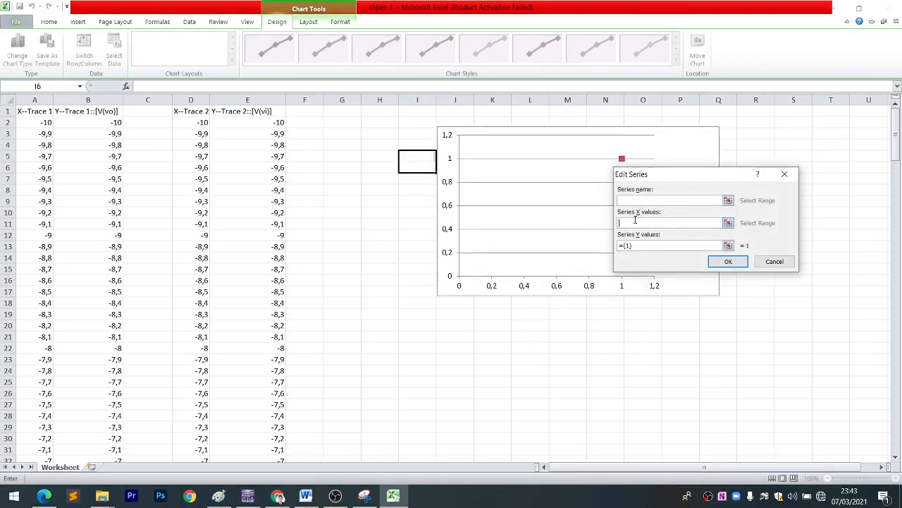
pyautogui.click(44, 496)
pyautogui.moveTo(179, 317); pyautogui.dragTo(191, 321)
pyautogui.click(191, 325)
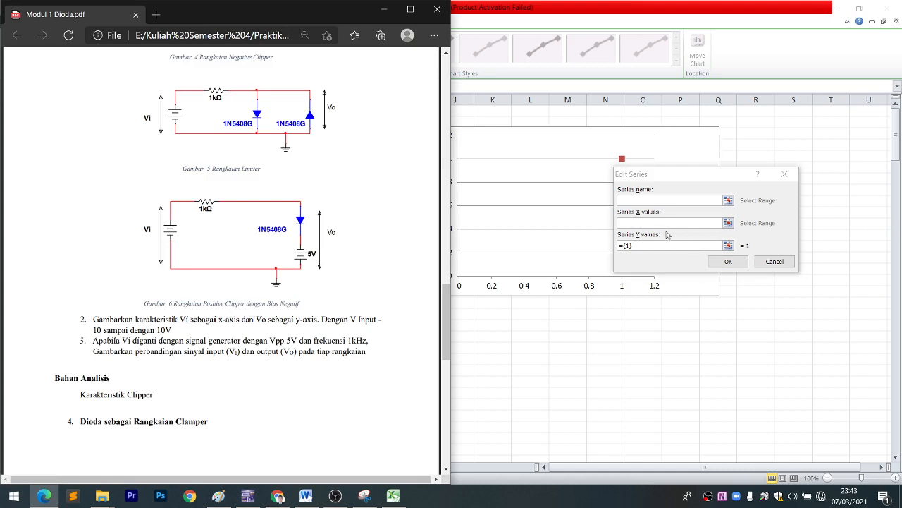
pyautogui.click(650, 225)
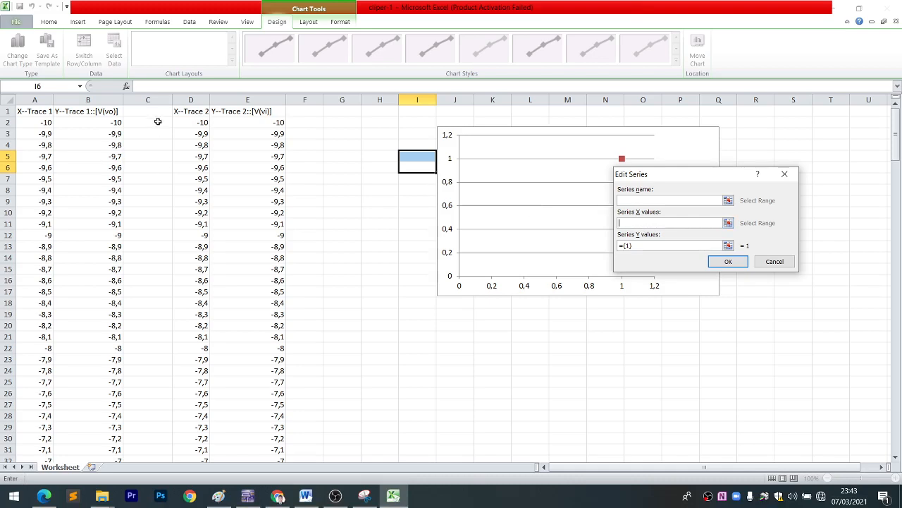
pyautogui.moveTo(268, 123); pyautogui.dragTo(263, 442)
# Set the new series' Y values to the V(vo) data in B2:B202 and apply the chart's data source
pyautogui.click(647, 246)
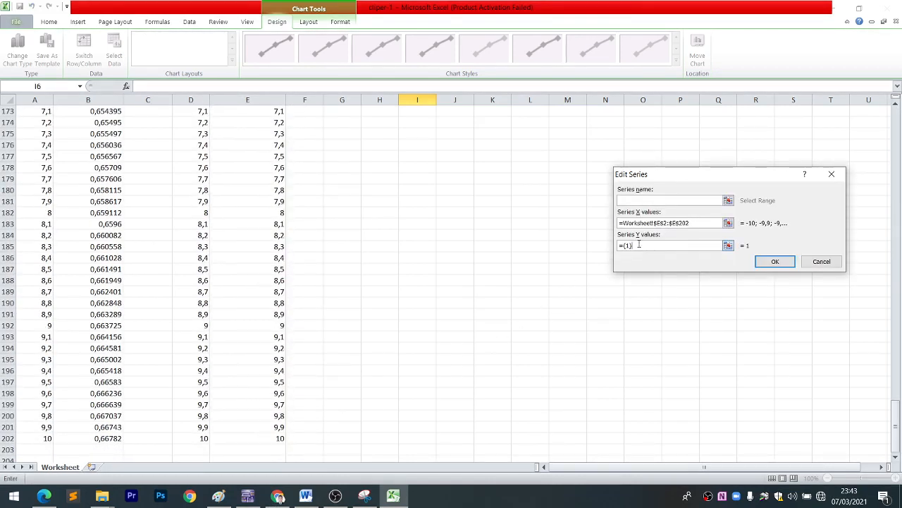
pyautogui.press('BackSpace')
pyautogui.press('BackSpace')
pyautogui.press('BackSpace')
pyautogui.press('BackSpace')
pyautogui.scroll(20, 134, 154)
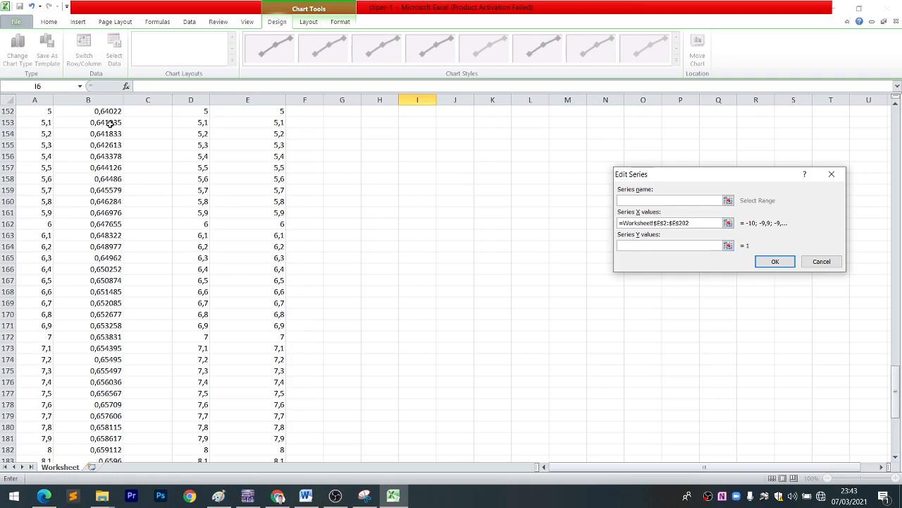
pyautogui.scroll(20, 103, 152)
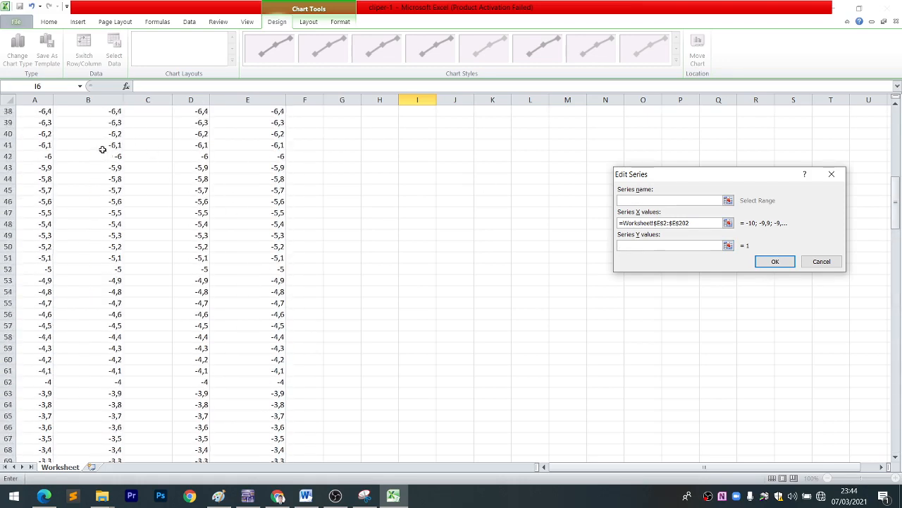
pyautogui.moveTo(109, 124); pyautogui.dragTo(103, 437)
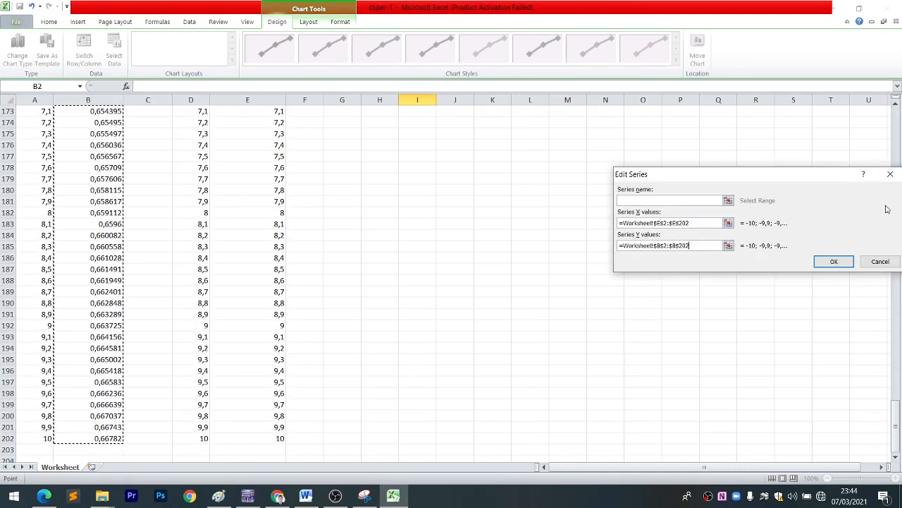
pyautogui.click(835, 262)
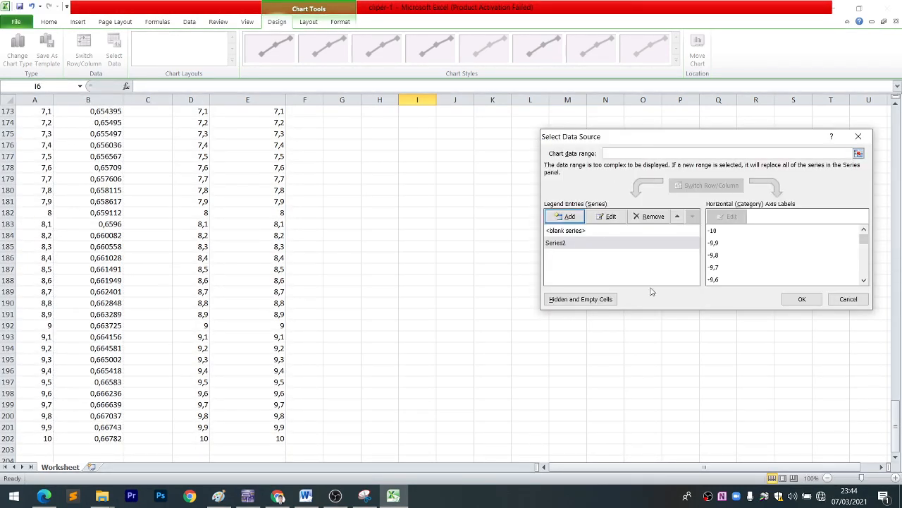
pyautogui.click(802, 299)
# Return to the start of the worksheet and move the chart closer to the data, across columns H to P
pyautogui.scroll(15, 486, 162)
pyautogui.scroll(20, 484, 145)
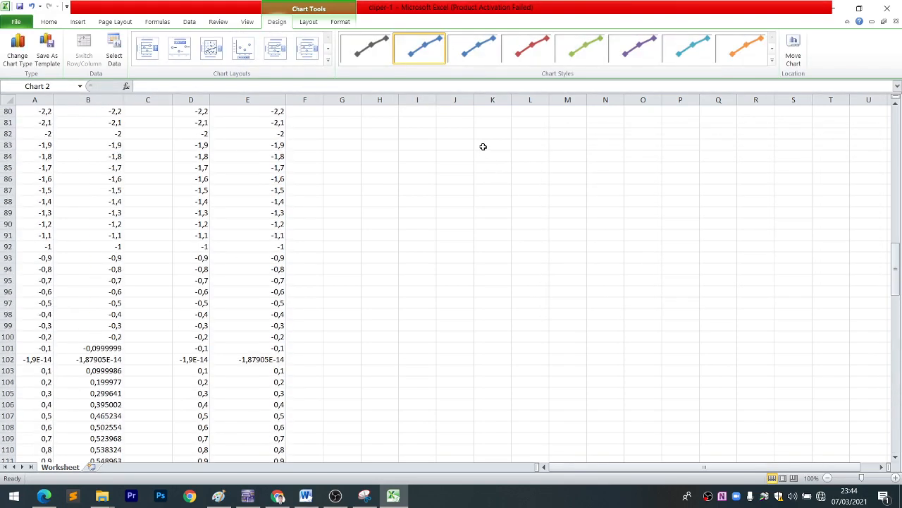
pyautogui.moveTo(691, 155); pyautogui.dragTo(640, 175)
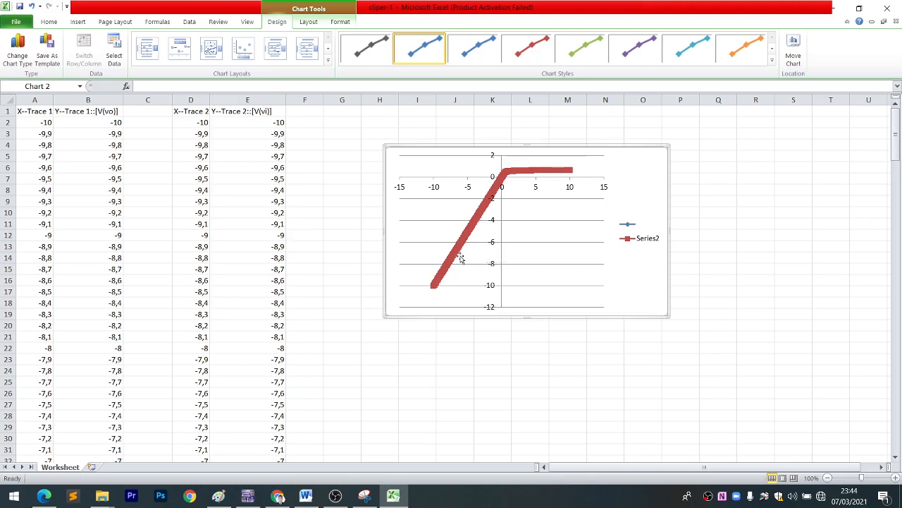
# Examine the chart's horizontal axis and the sloped and flat parts of the Vi–Vo curve
pyautogui.moveTo(437, 288)
pyautogui.click(435, 187)
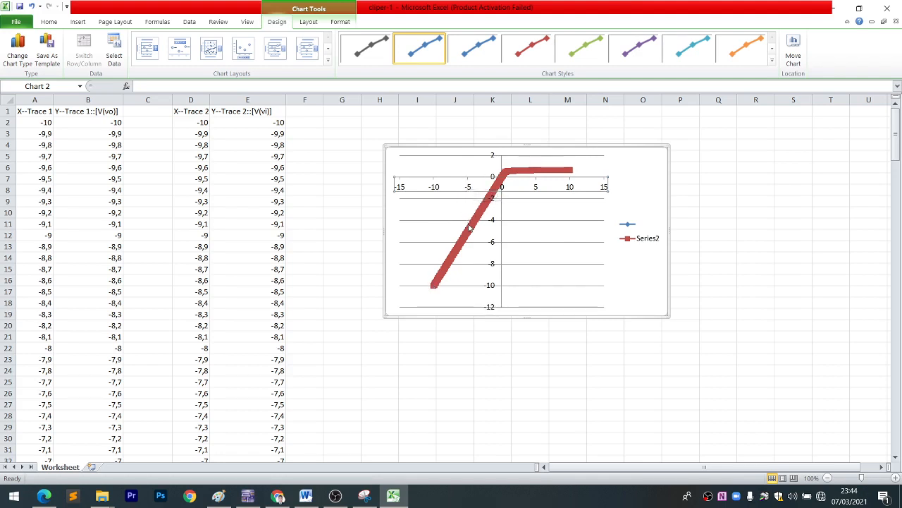
pyautogui.moveTo(470, 228)
pyautogui.click(527, 173)
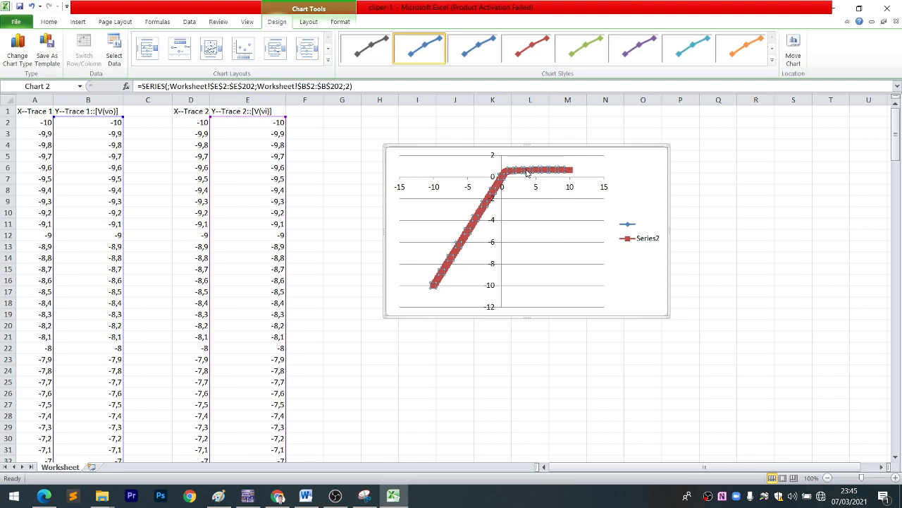
pyautogui.click(635, 184)
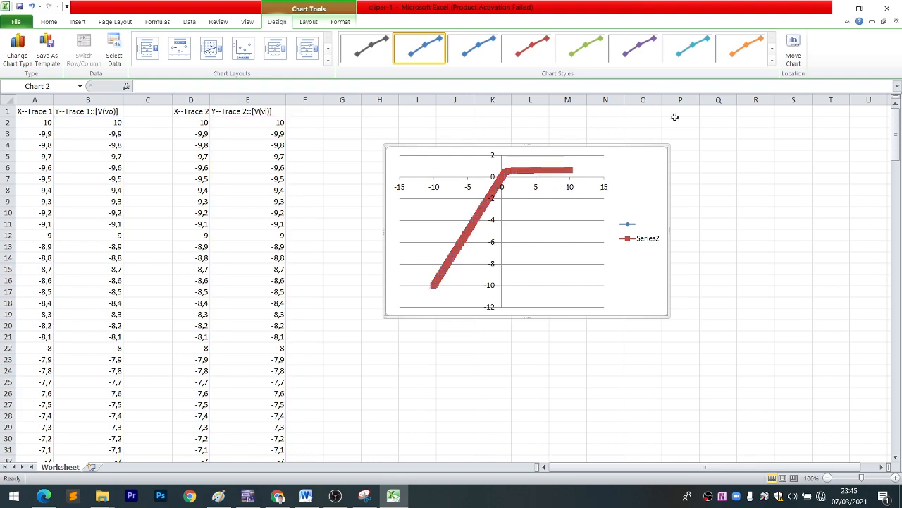
# Select the single data point at the positive end of the Vi–Vo curve
pyautogui.click(552, 169)
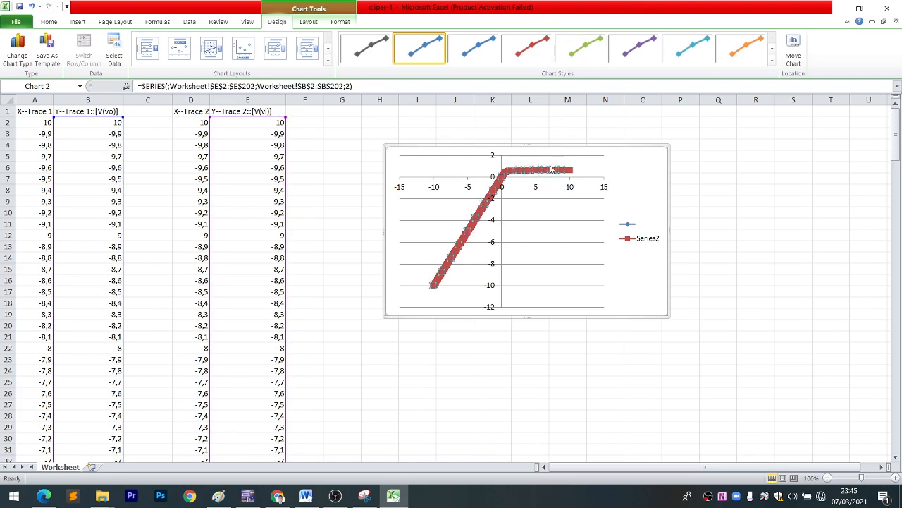
pyautogui.click(573, 173)
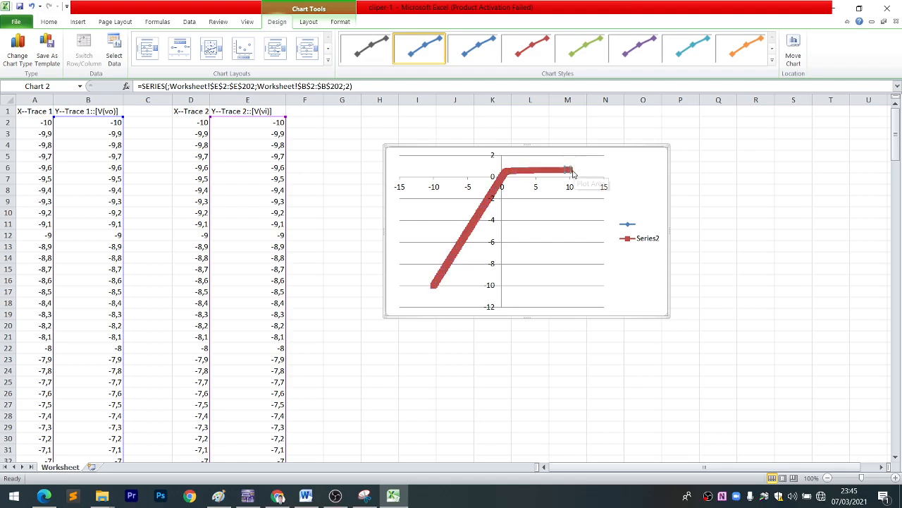